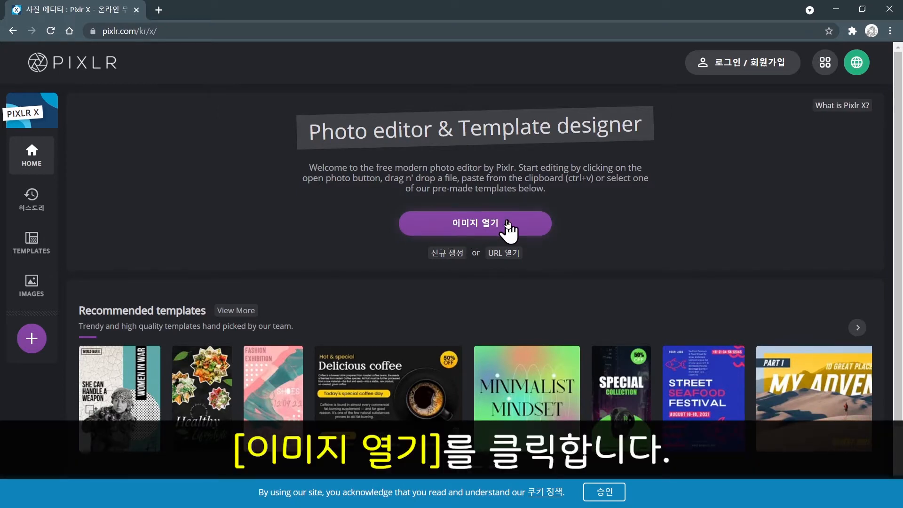
Open the image sunflowers.jpg from the Desktop 이미지 folder in the editor.
click(507, 221)
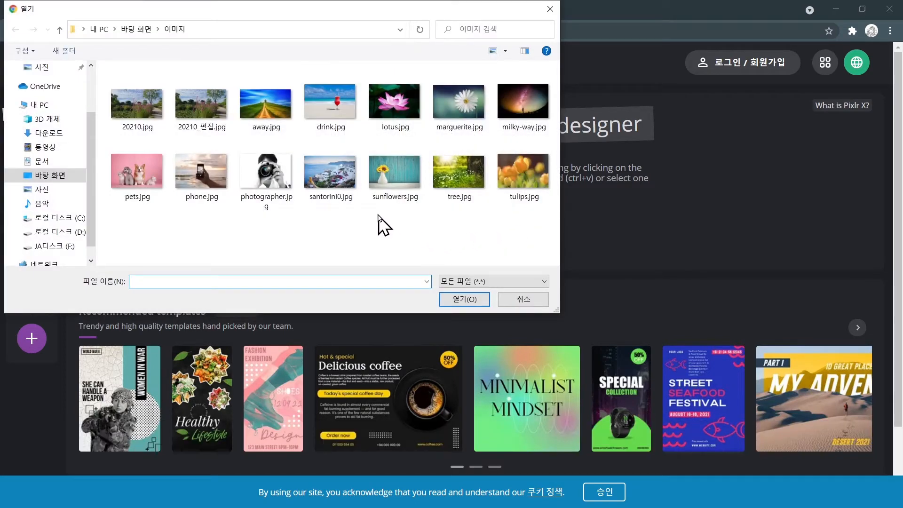
key(ctrl)
key(ctrl)
key(ctrl)
key(ctrl)
key(ctrl)
key(ctrl)
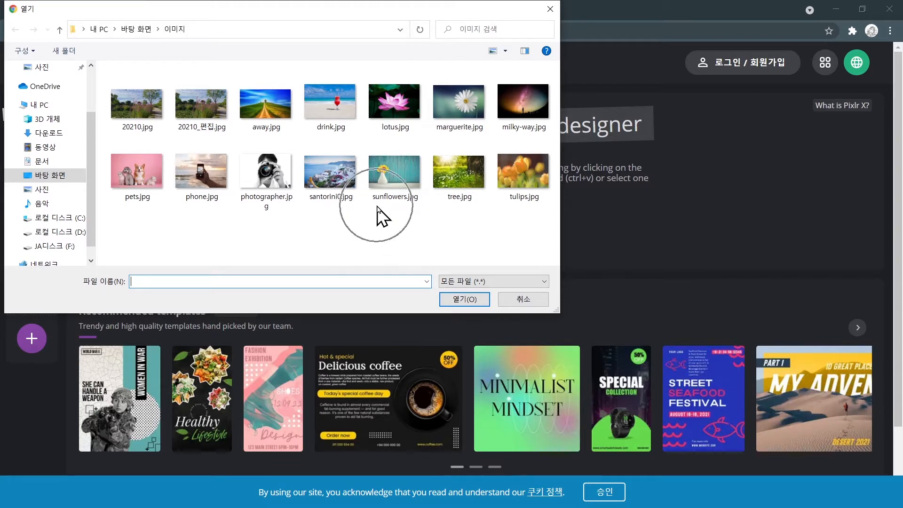
key(ctrl)
key(ctrl)
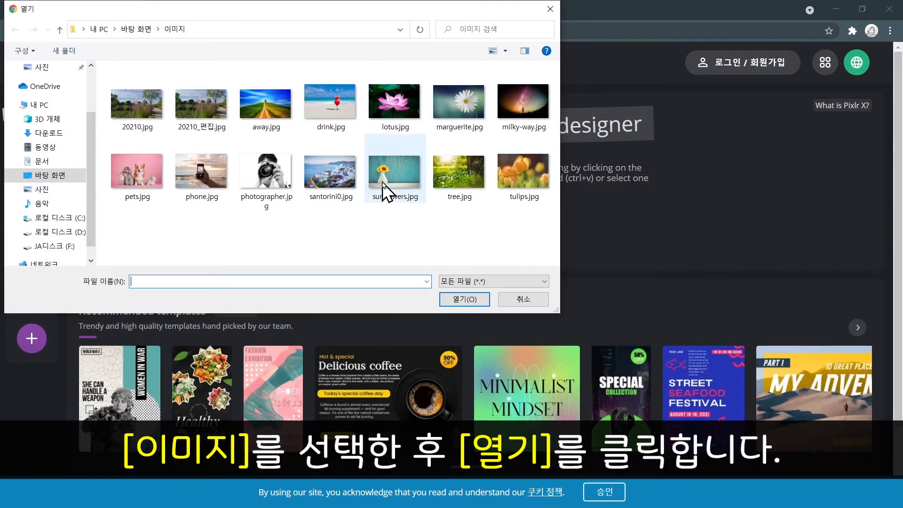
click(385, 190)
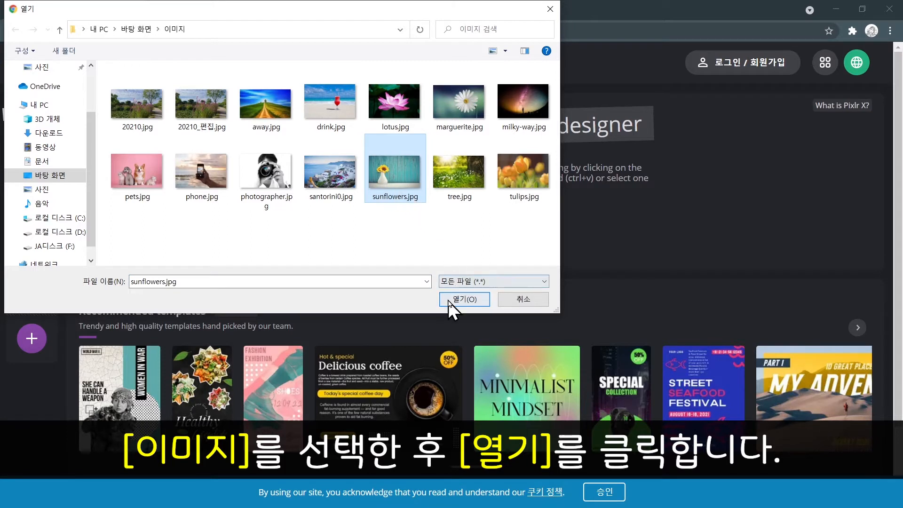
key(ctrl)
key(ctrl)
click(448, 300)
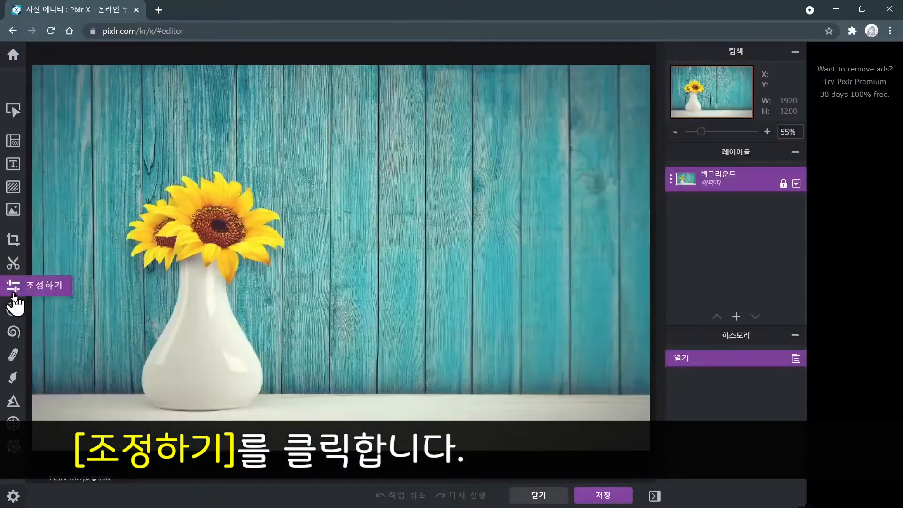
Open the Adjust tool and cycle through the Auto, B&W and Pop presets.
click(32, 243)
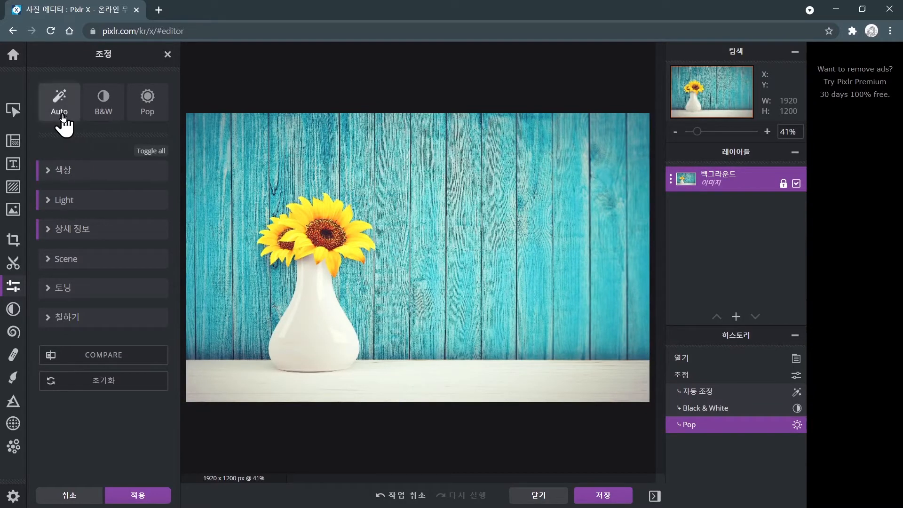
click(61, 115)
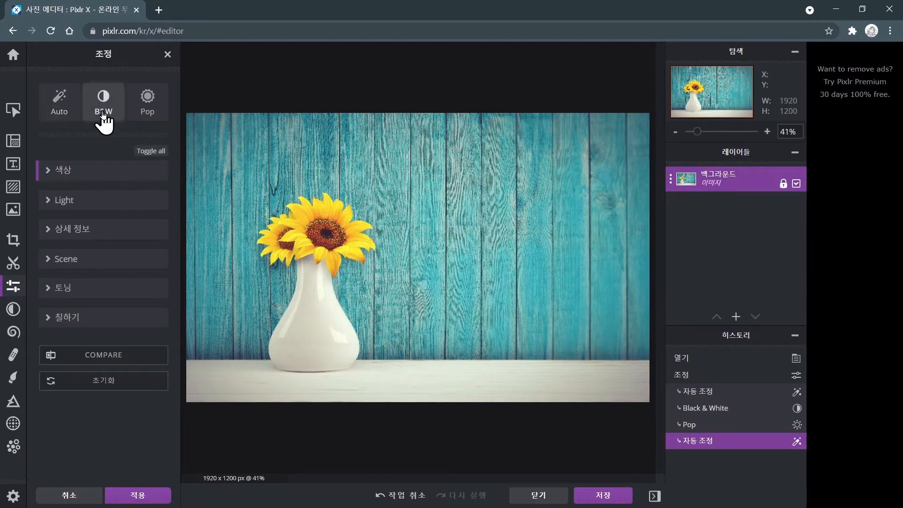
click(103, 115)
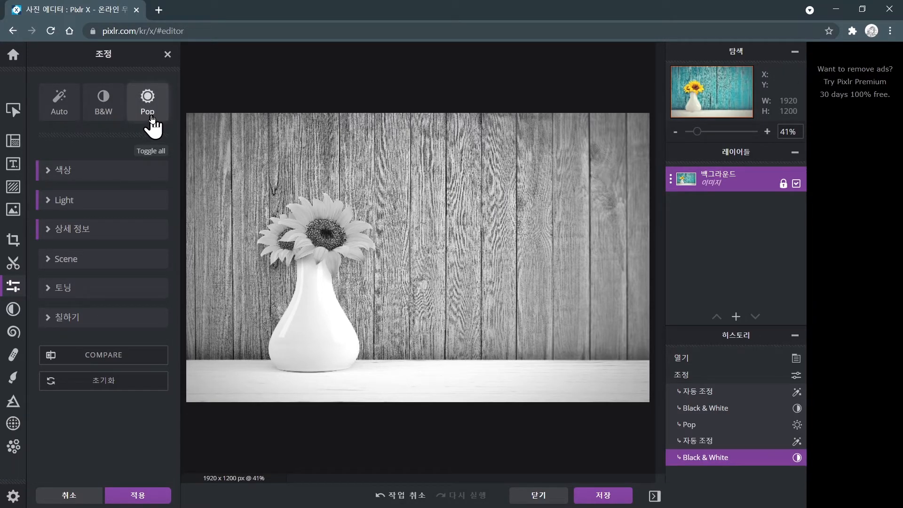
click(152, 118)
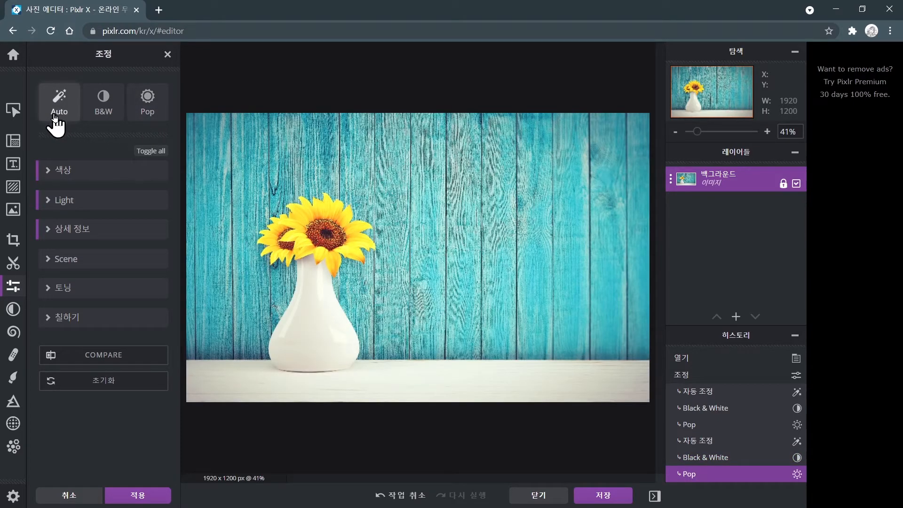
click(55, 120)
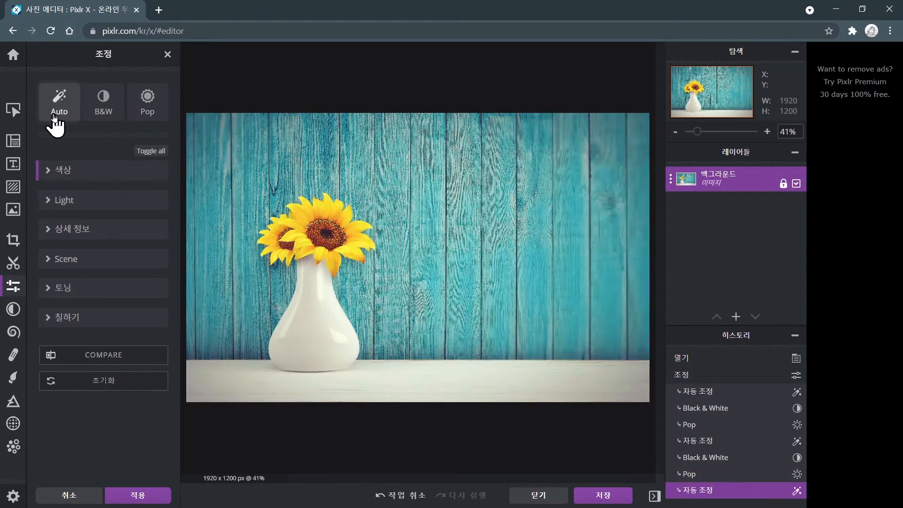
click(141, 118)
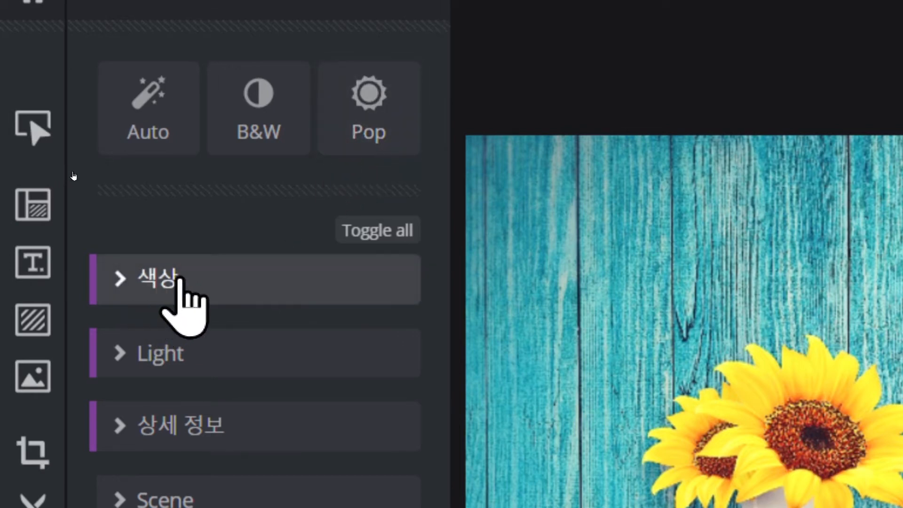
Expand the 색상 section and scroll through its colour sliders.
click(158, 288)
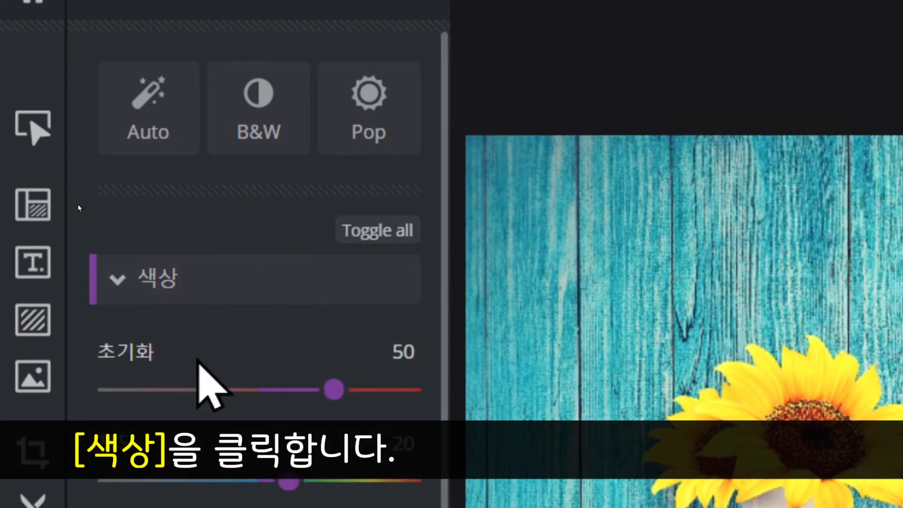
scroll(190, 424, down, 5)
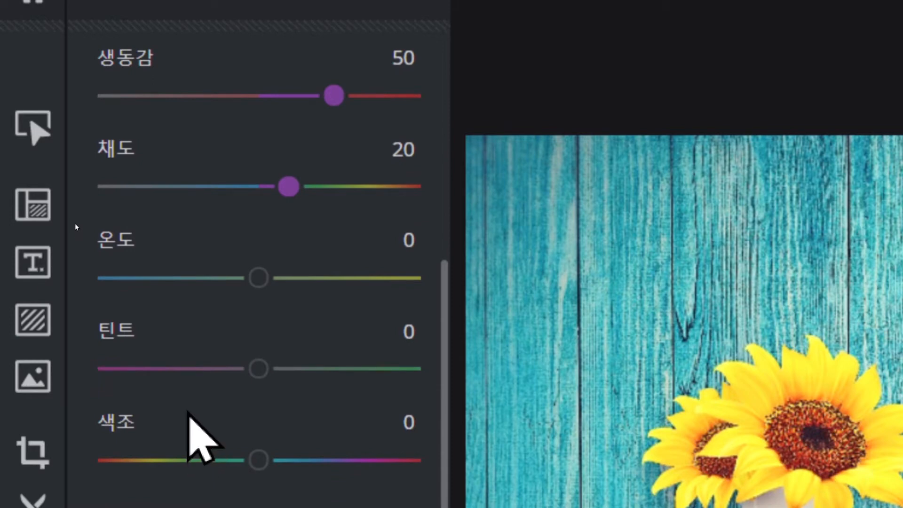
scroll(189, 416, up, 5)
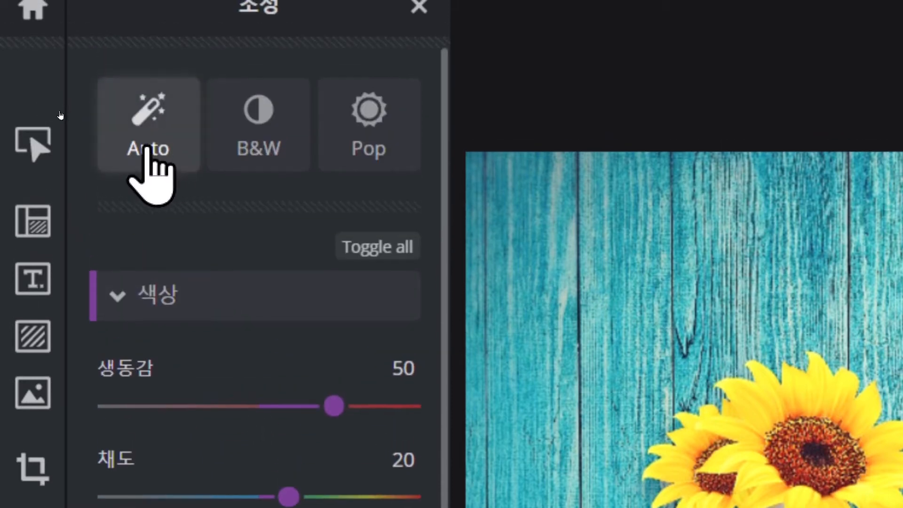
Switch back and forth between the Auto and Pop presets to compare their slider settings.
click(148, 149)
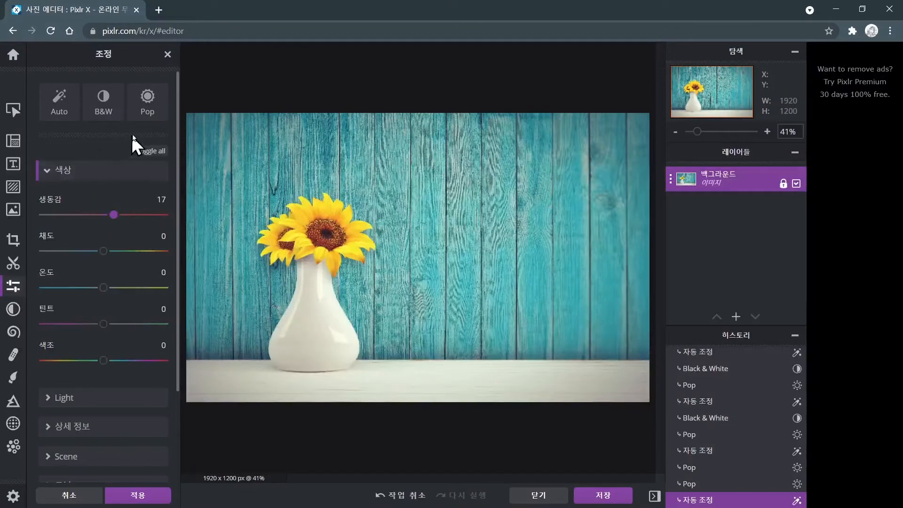
click(147, 112)
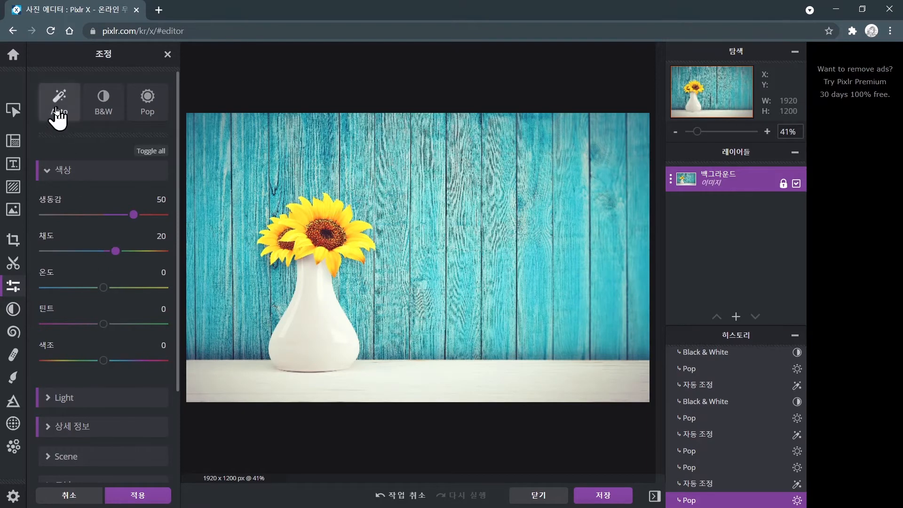
click(56, 113)
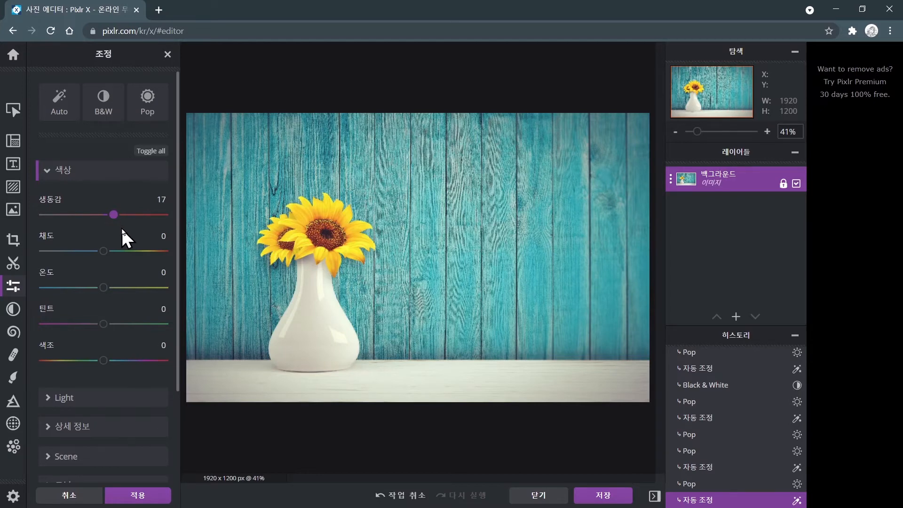
click(142, 115)
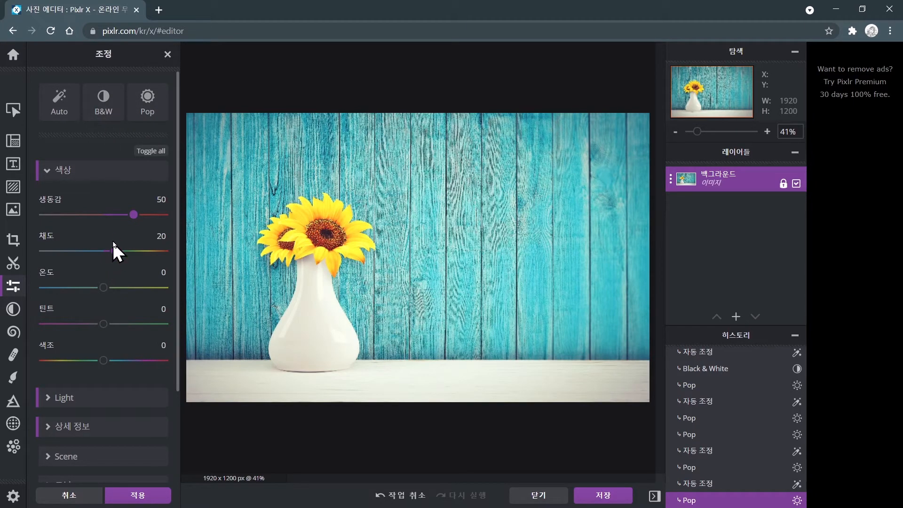
Set 채도 to -100, then switch through the B&W and Pop presets.
drag(116, 251, 39, 254)
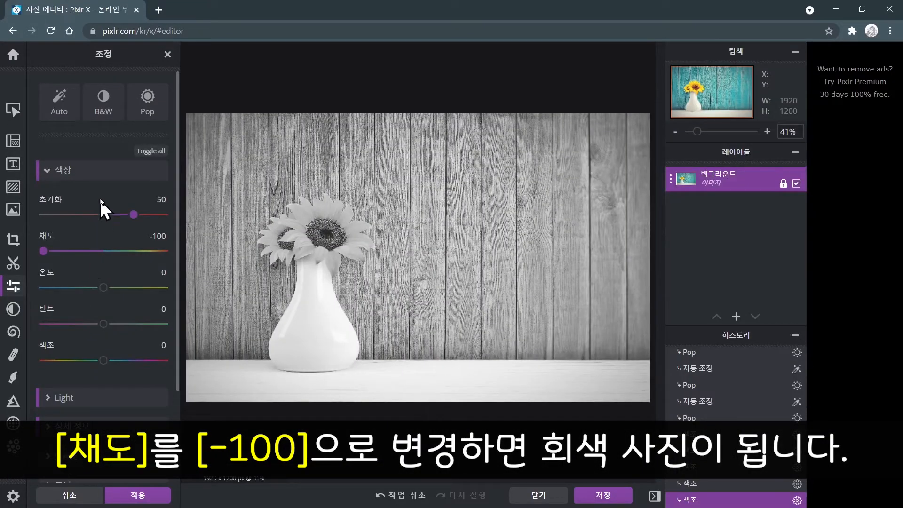
click(105, 112)
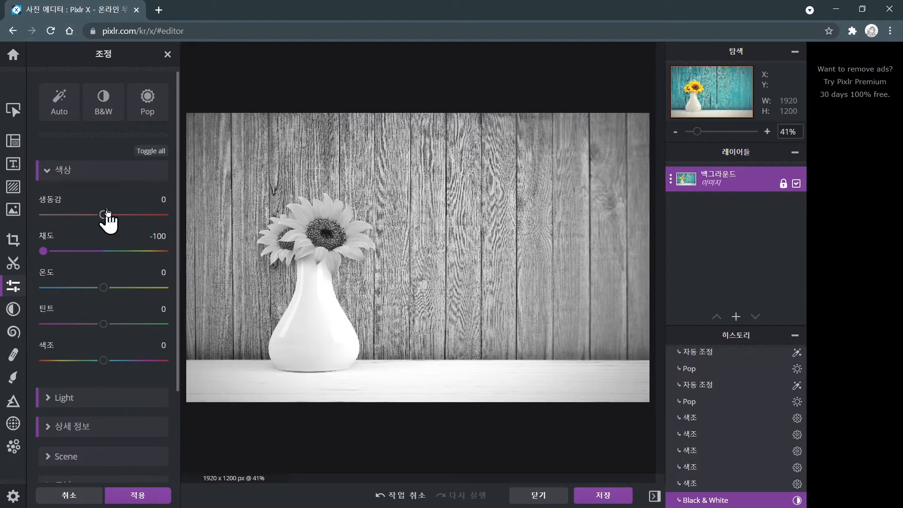
click(147, 113)
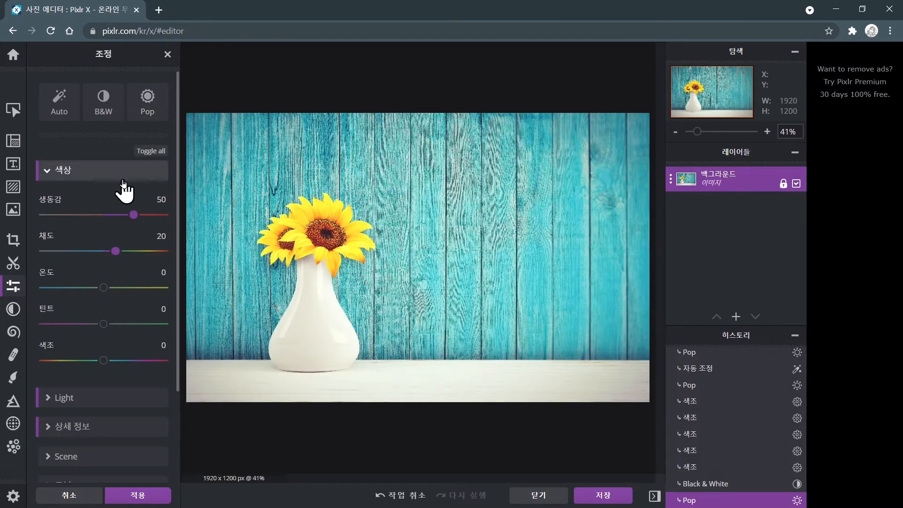
Expand the Light section and lower 노출 to 14.
scroll(123, 179, down, 3)
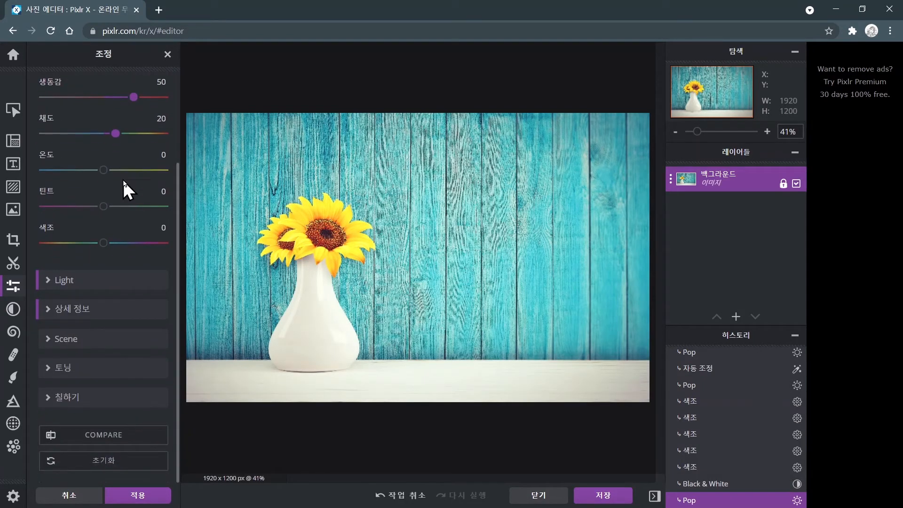
click(86, 284)
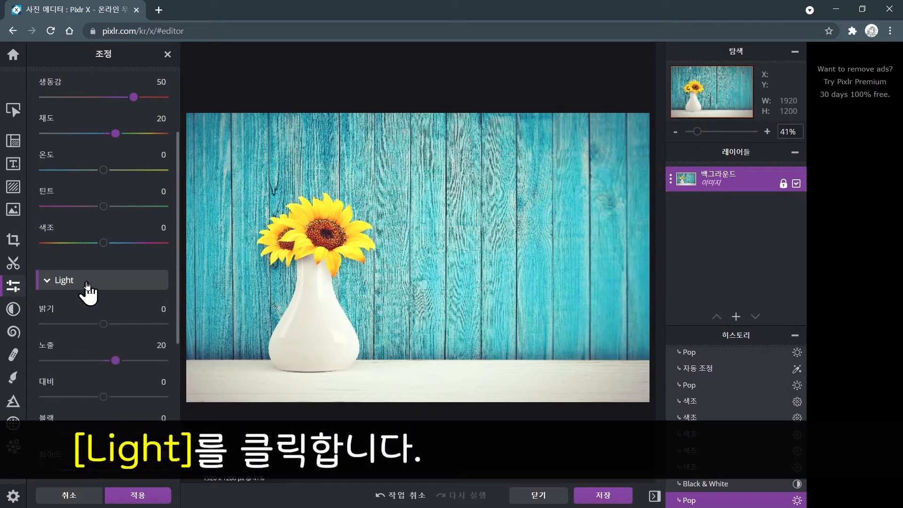
scroll(87, 288, down, 2)
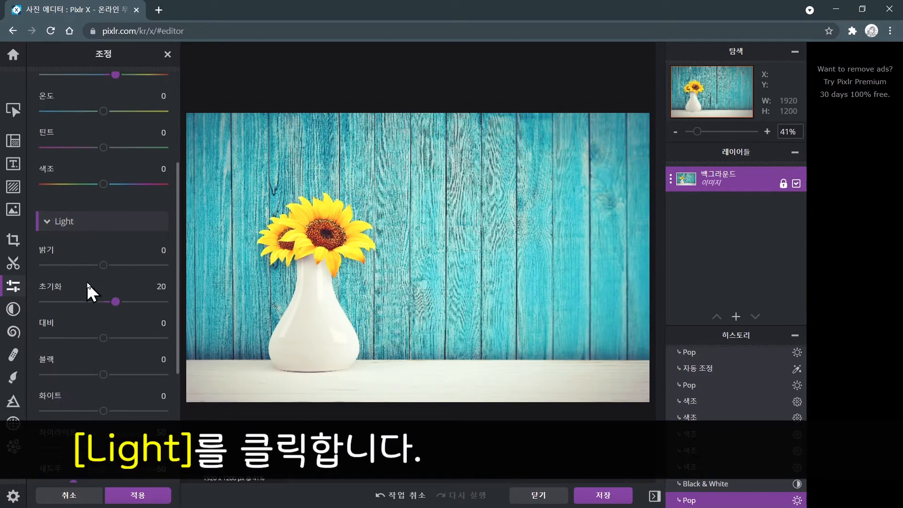
scroll(88, 284, down, 3)
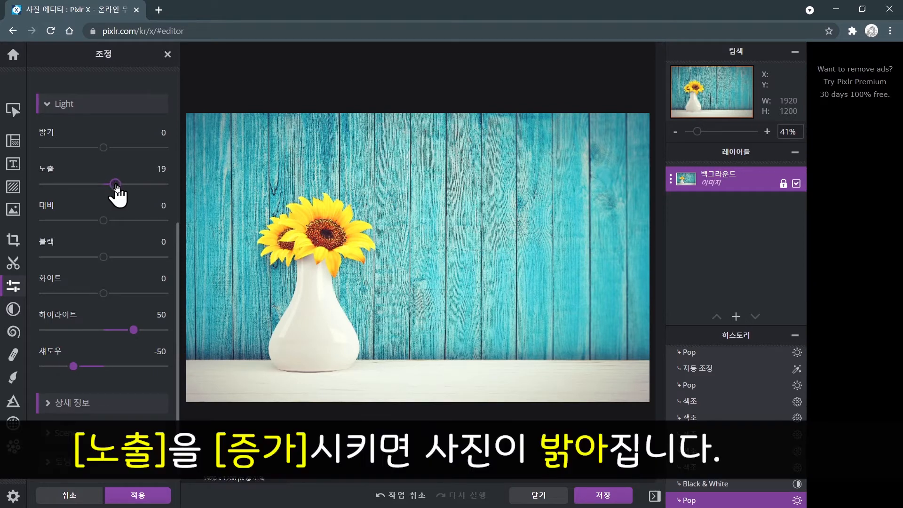
mouse_move(117, 187)
mouse_down()
mouse_move(147, 186)
mouse_move(113, 189)
mouse_up()
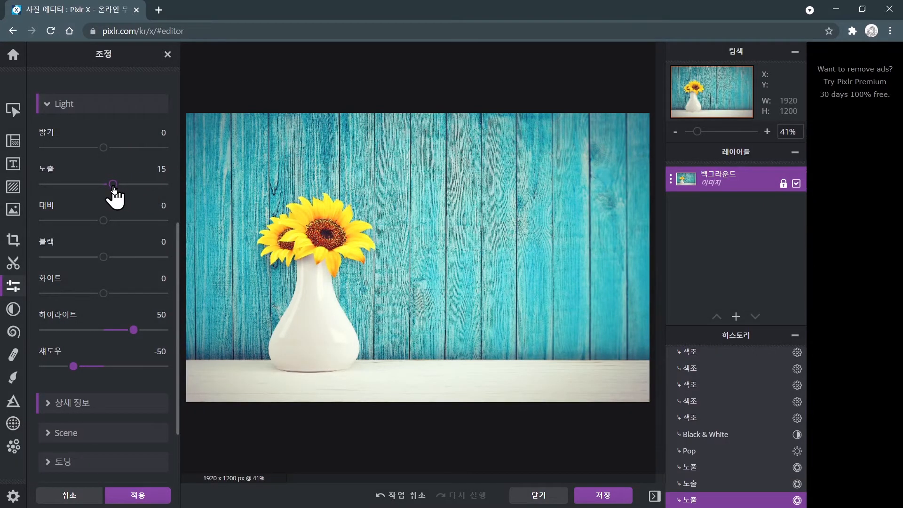
mouse_move(113, 188)
mouse_down()
mouse_move(72, 193)
mouse_move(114, 192)
mouse_up()
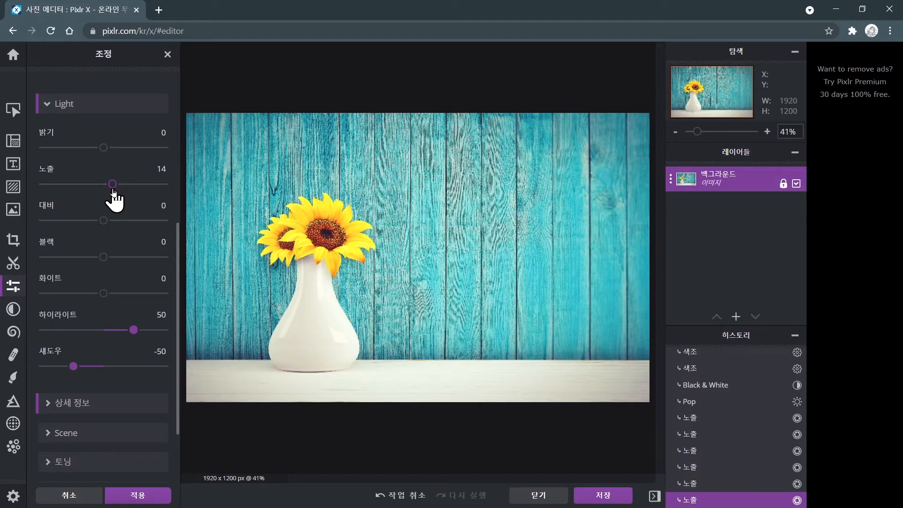
Expand the 상세 정보 section and raise 선명도 to 54.
scroll(113, 191, down, 2)
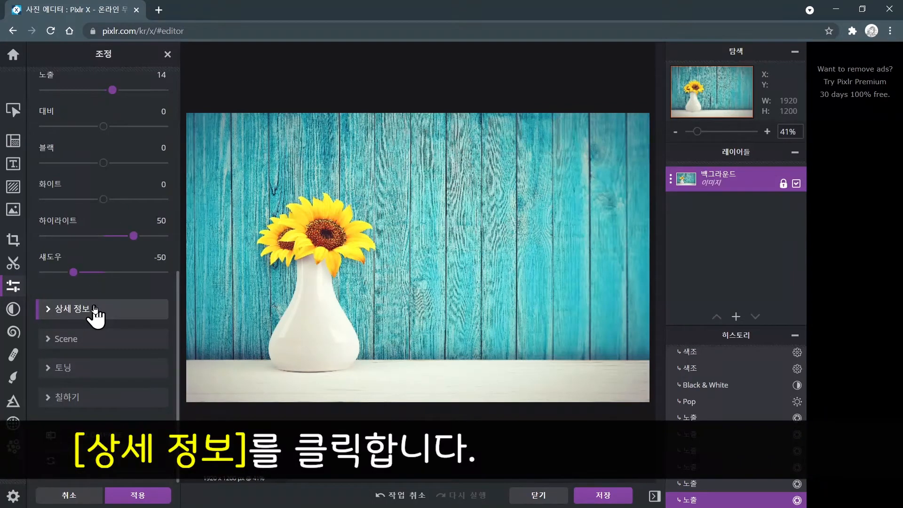
click(95, 309)
scroll(95, 306, down, 3)
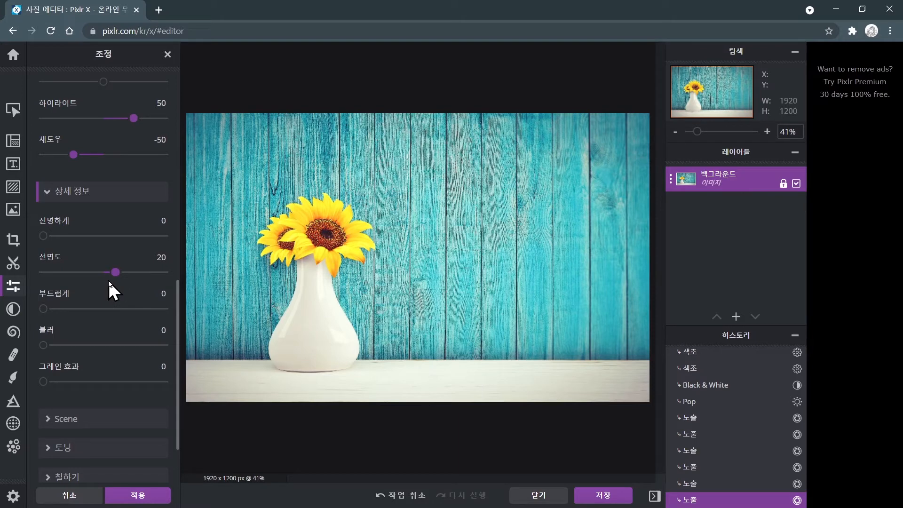
scroll(108, 281, down, 2)
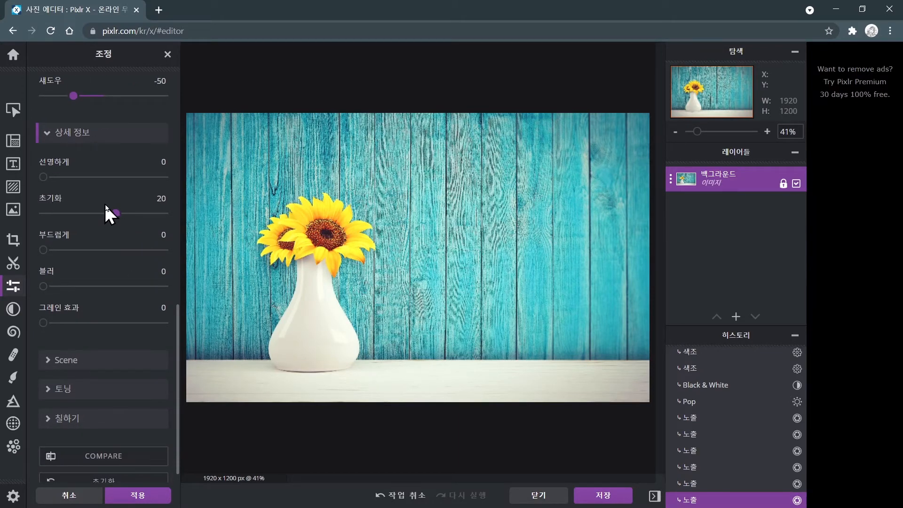
drag(117, 217, 137, 221)
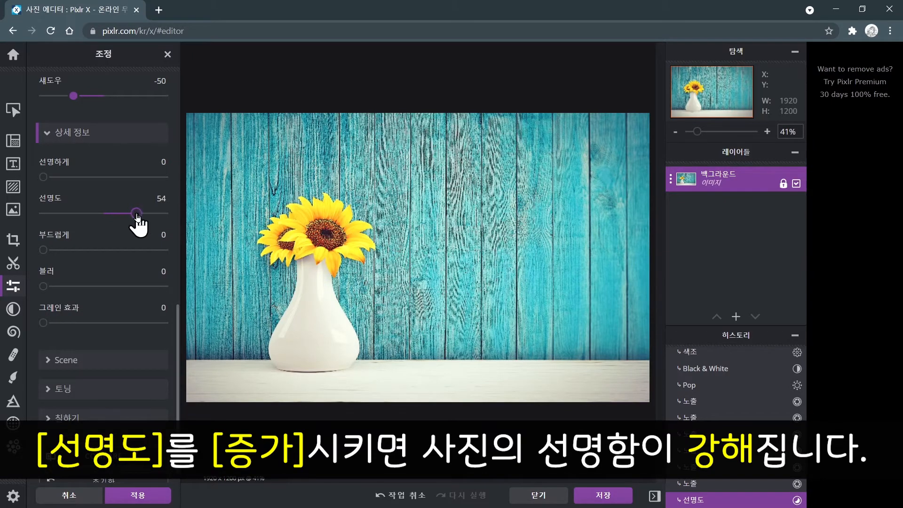
Lower 선명도 to -52, then set it to 9.
drag(136, 214, 73, 217)
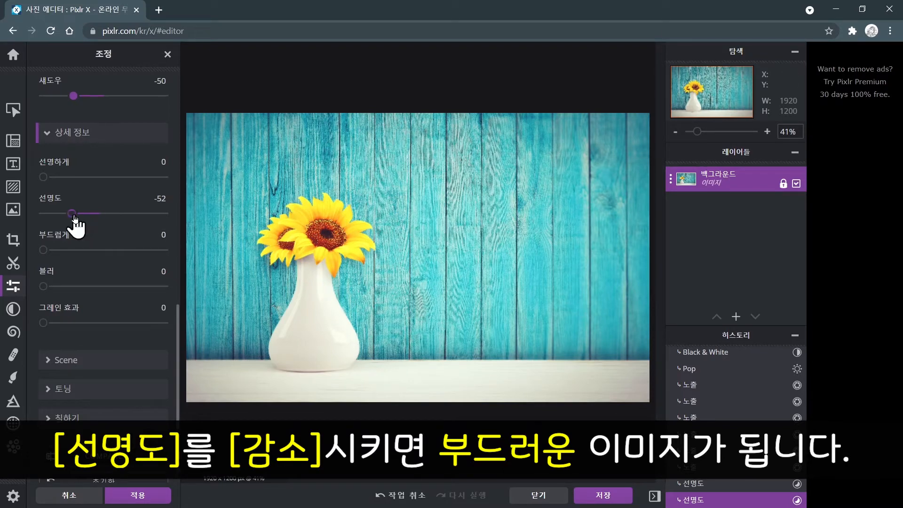
drag(72, 213, 112, 219)
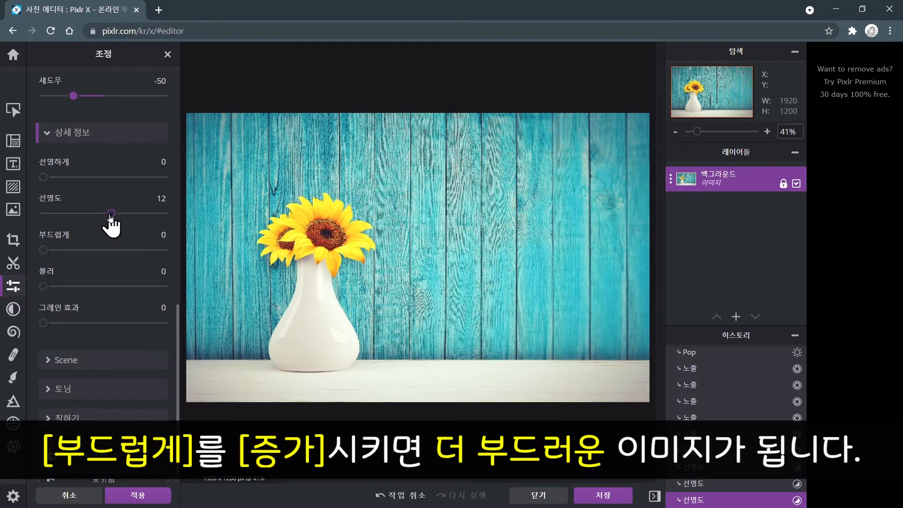
mouse_move(111, 215)
mouse_down()
mouse_move(87, 217)
mouse_move(110, 217)
mouse_up()
Try raising 부드럽게 to 76, then set it back to 0.
drag(46, 252, 139, 257)
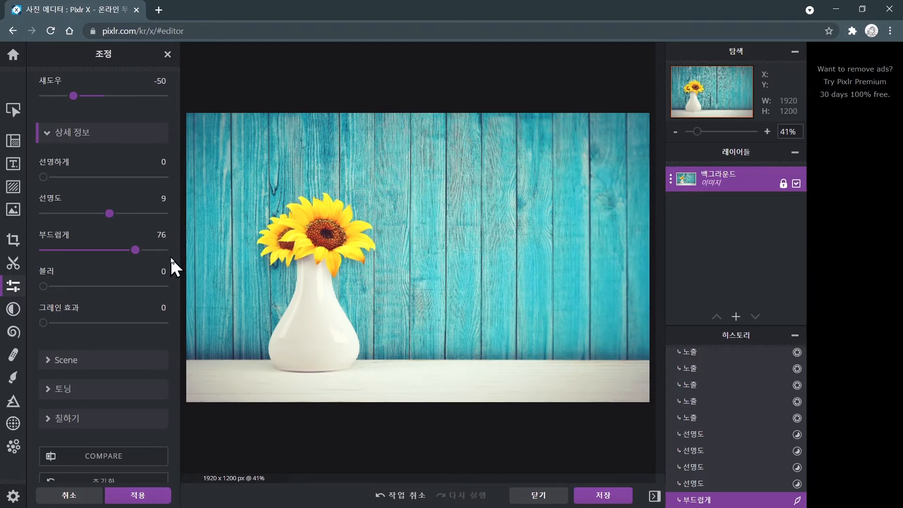
drag(134, 251, 90, 249)
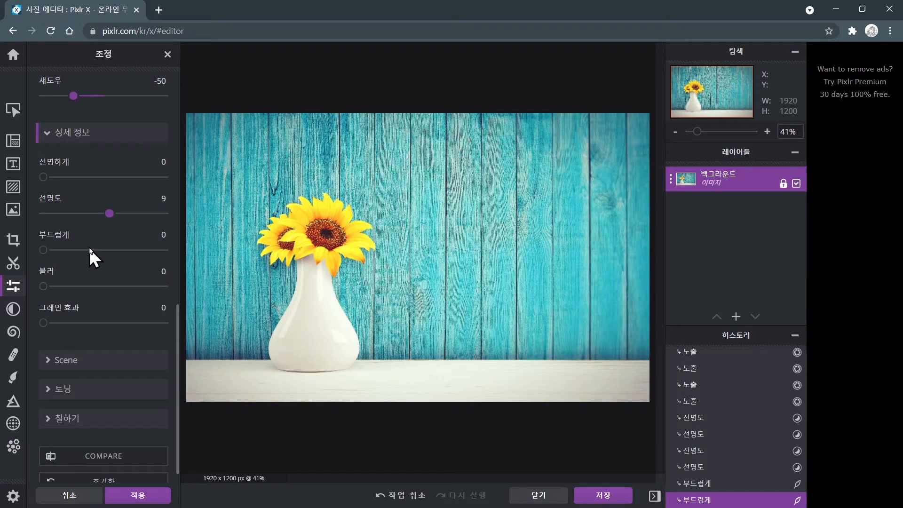
Scroll through the Adjust panel to review the colour, light and detail settings.
scroll(90, 249, up, 9)
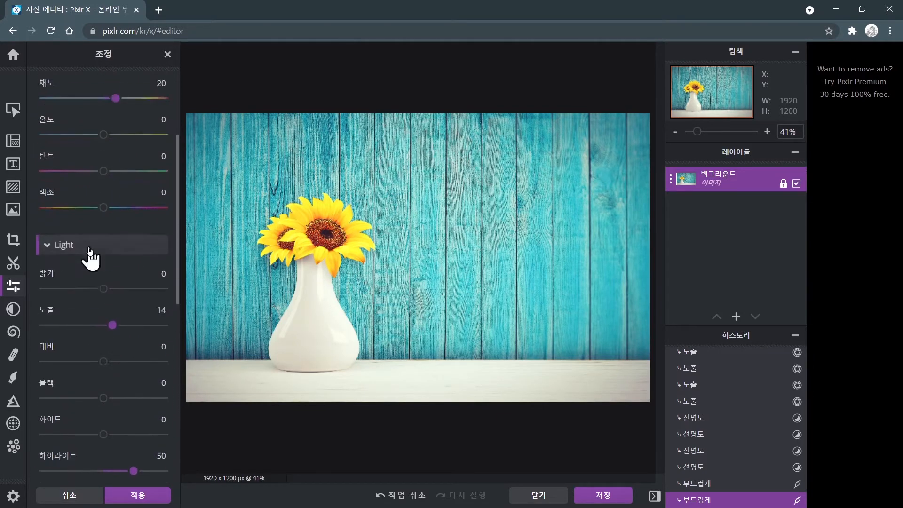
scroll(89, 249, up, 4)
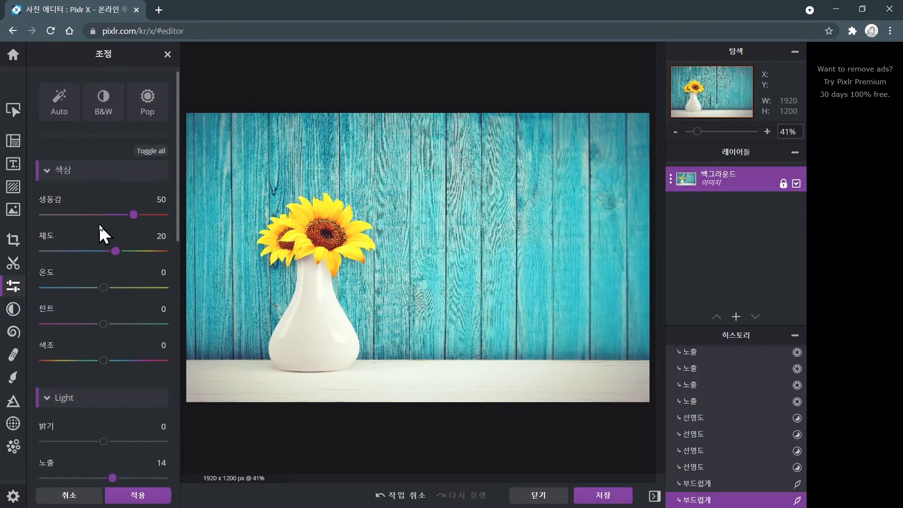
scroll(100, 289, down, 4)
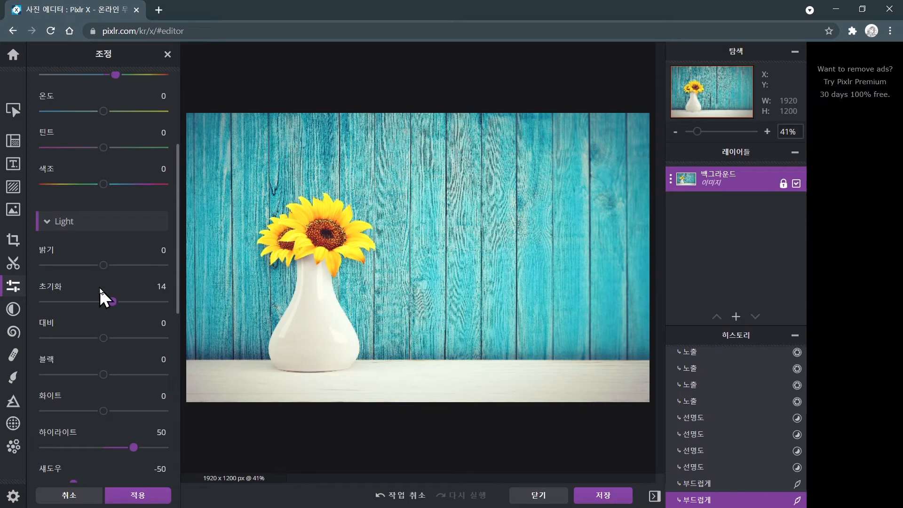
scroll(100, 289, down, 4)
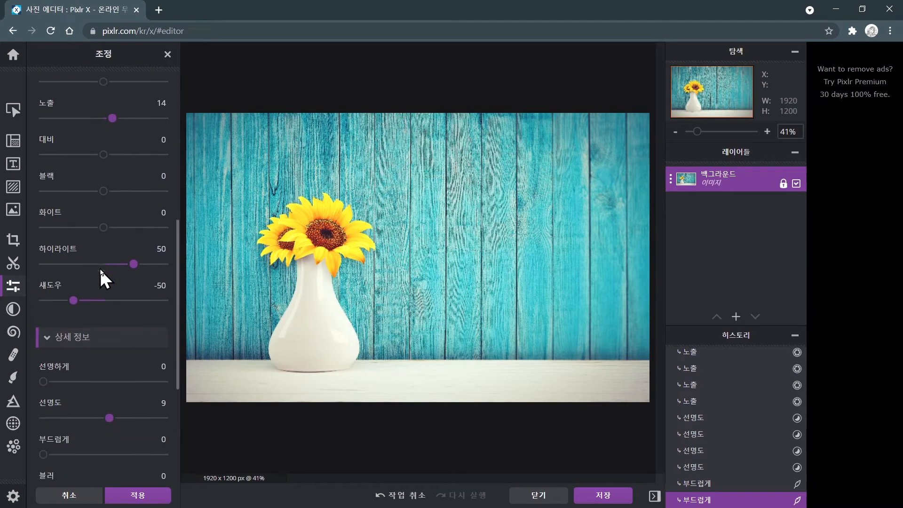
scroll(100, 269, down, 1)
scroll(100, 269, down, 1)
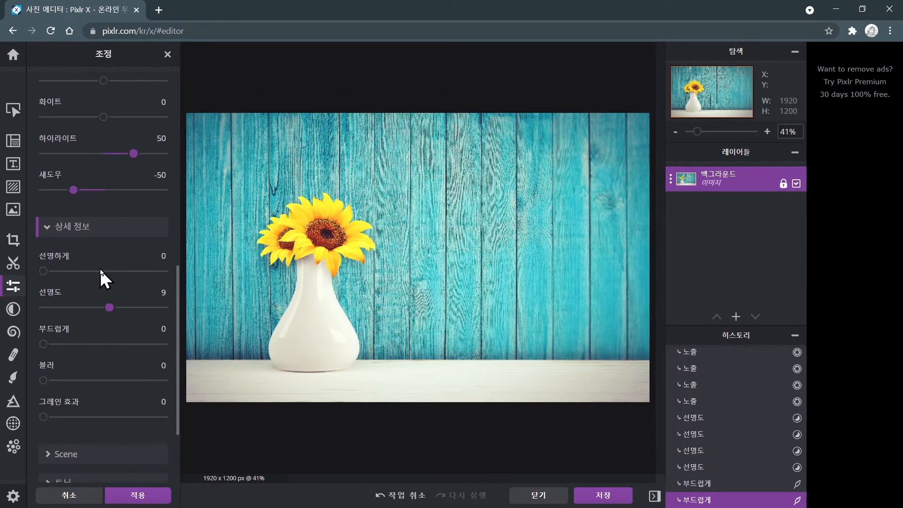
scroll(100, 269, down, 3)
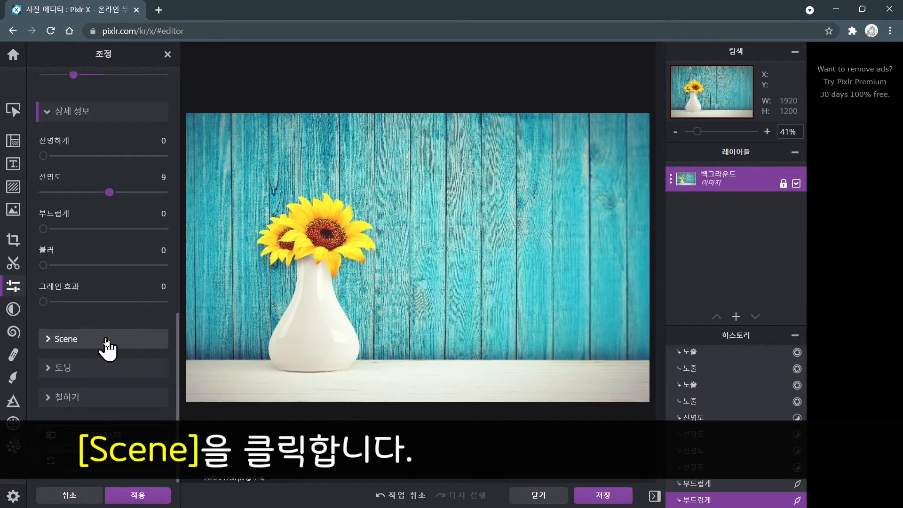
Expand the Scene section and raise 디헤이즈 효과 to 72.
click(106, 340)
click(102, 340)
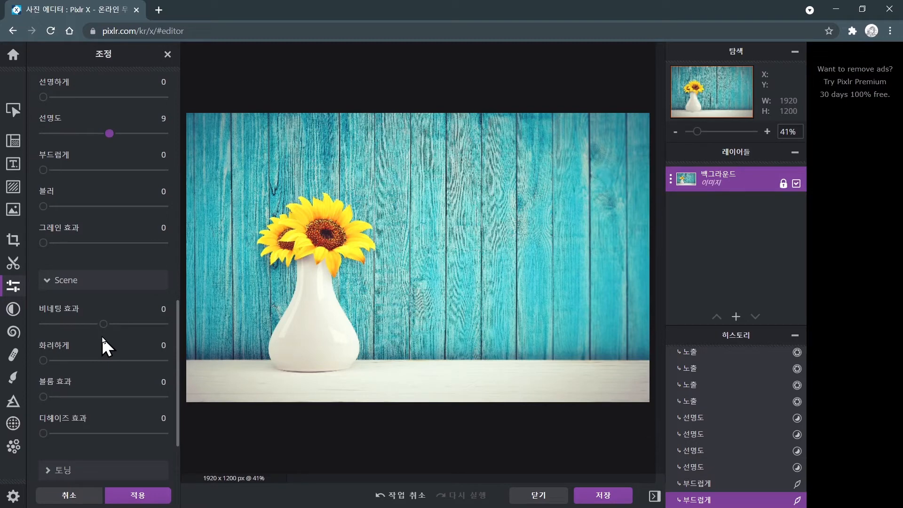
scroll(102, 339, down, 3)
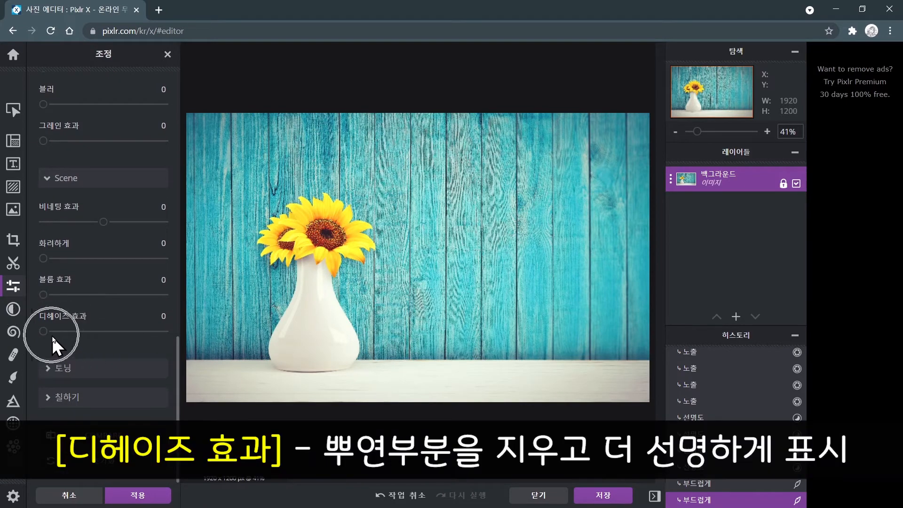
click(85, 326)
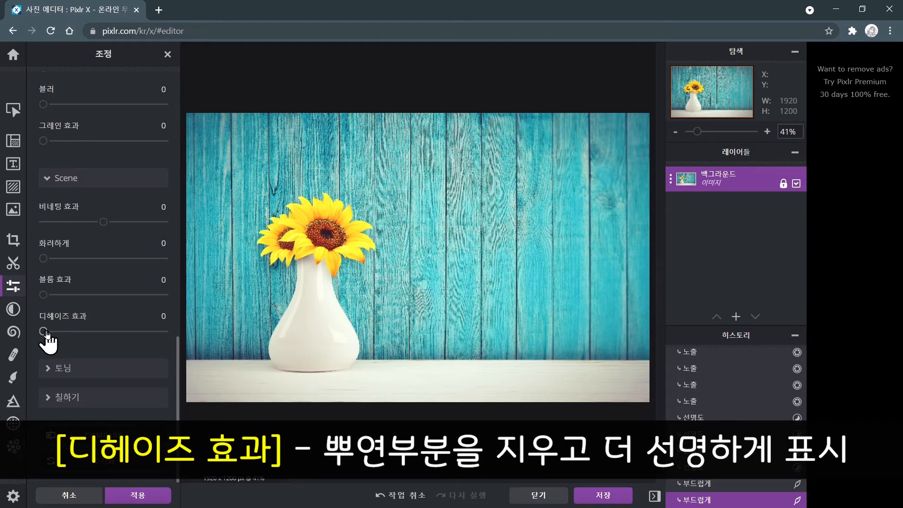
drag(45, 332, 133, 335)
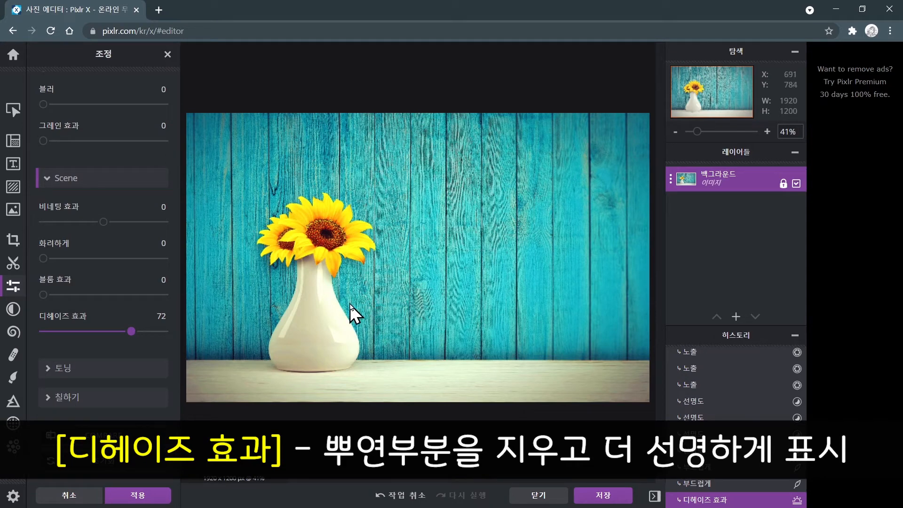
key(ctrl)
key(ctrl)
key(ctrl)
key(ctrl)
key(ctrl)
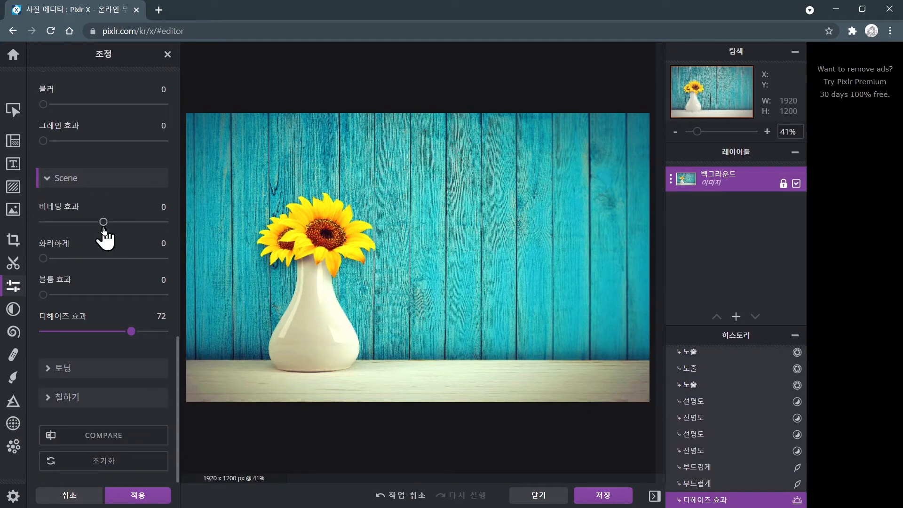
key(ctrl)
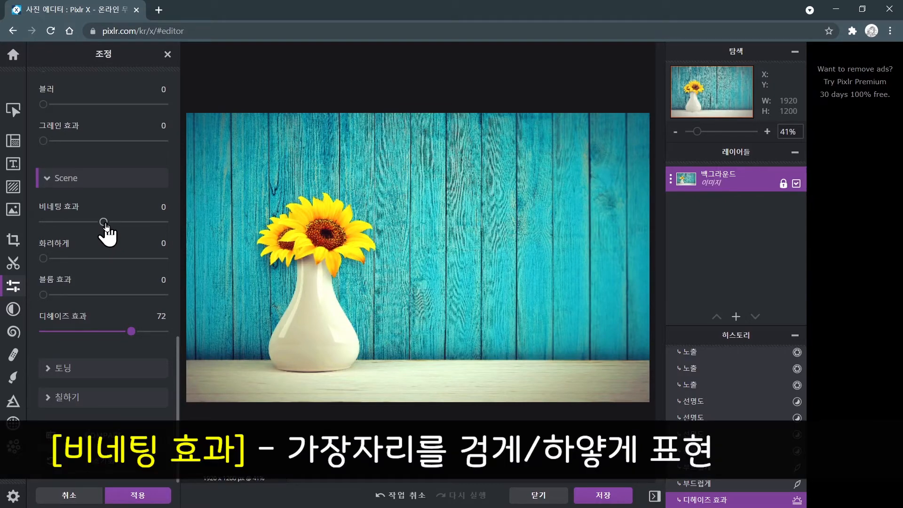
Try lowering 비네팅 효과 to -70, then set it back to 0.
drag(106, 224, 62, 222)
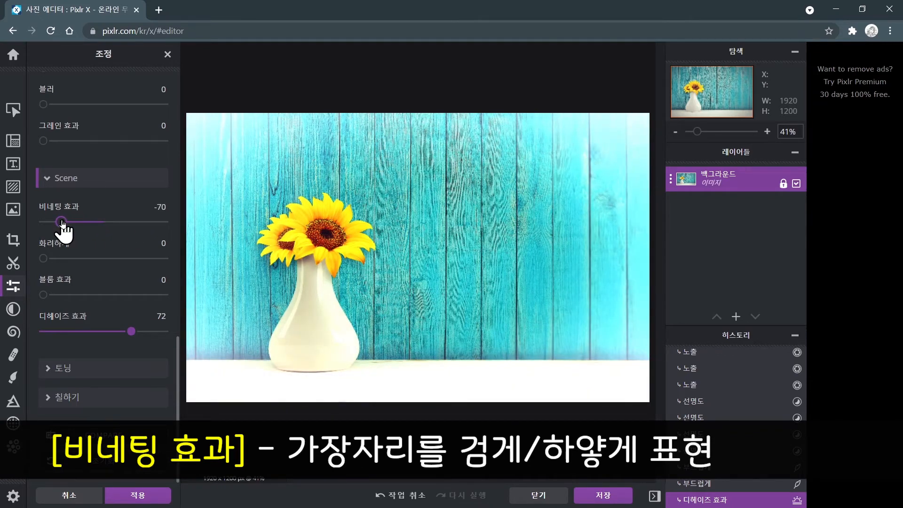
drag(62, 223, 104, 224)
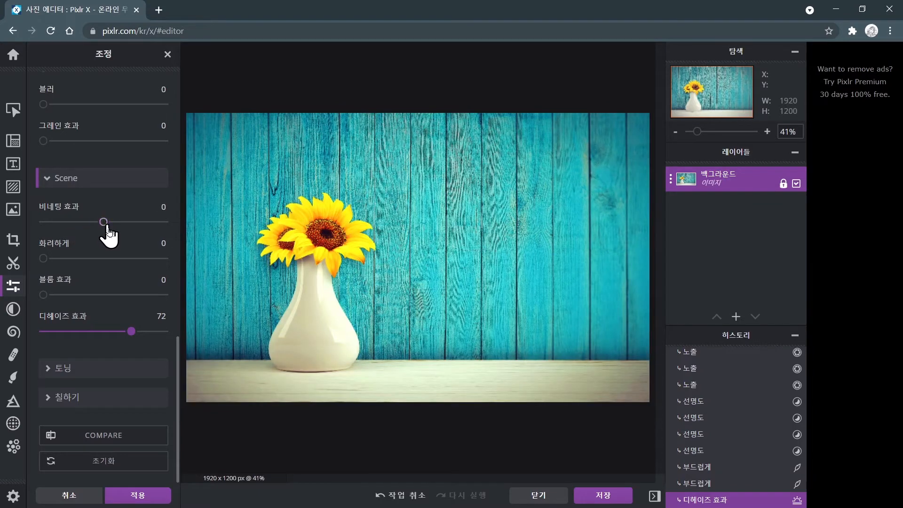
Lower 디헤이즈 효과 to 42.
drag(130, 332, 95, 339)
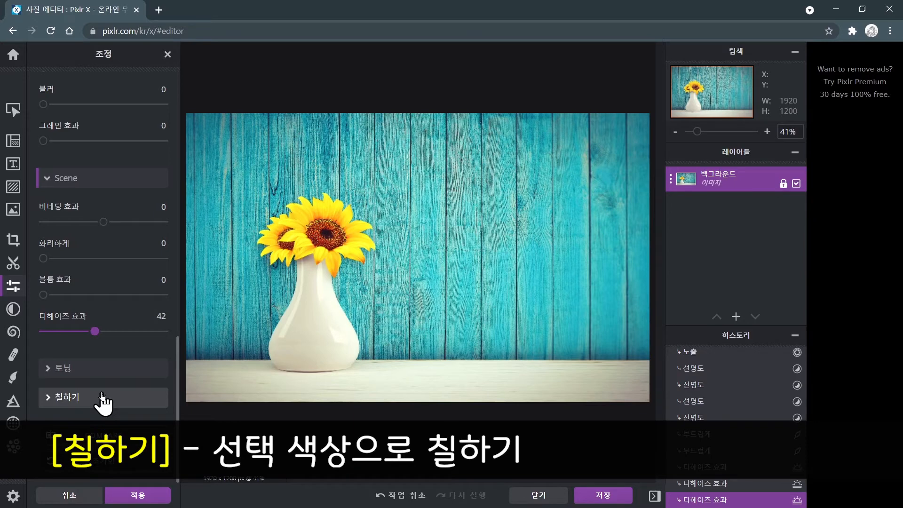
Try the 칠하기 section with 값 at 77 and the pink colour, then set 값 back to 0.
click(103, 399)
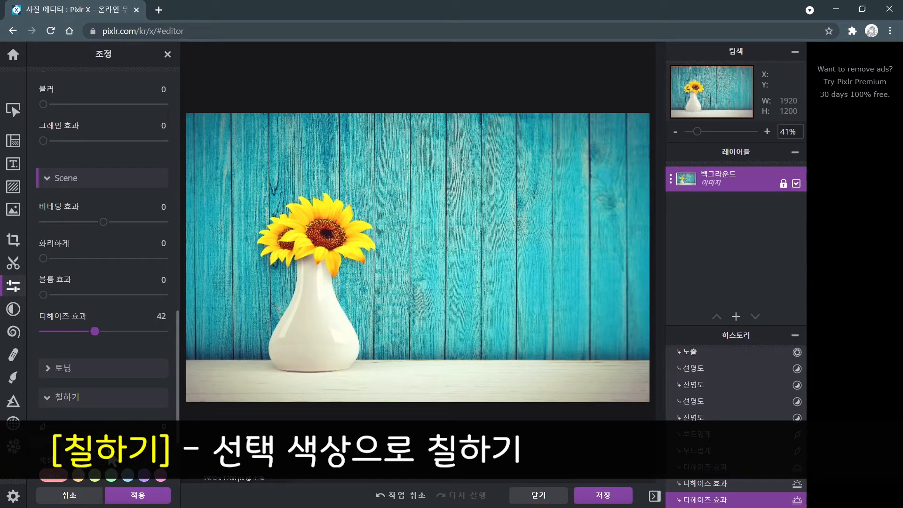
scroll(112, 458, down, 3)
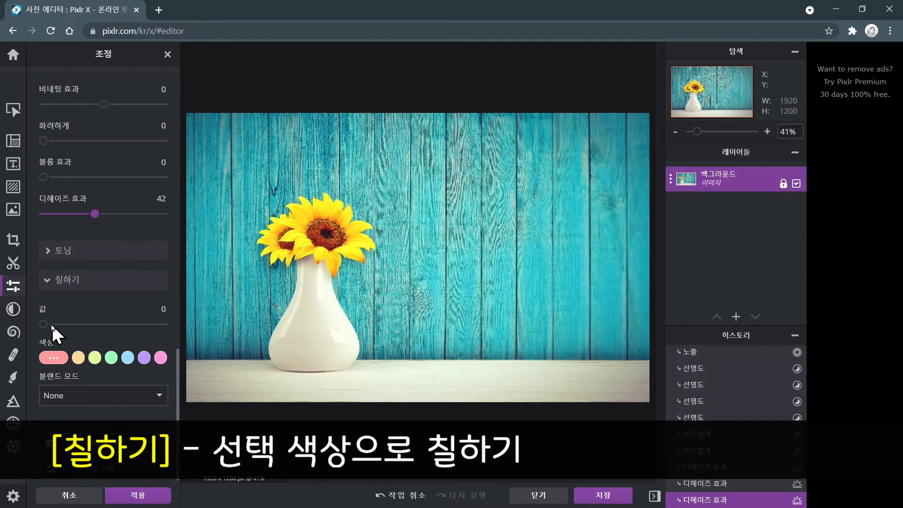
mouse_move(47, 325)
mouse_down()
mouse_move(163, 325)
mouse_move(136, 324)
mouse_up()
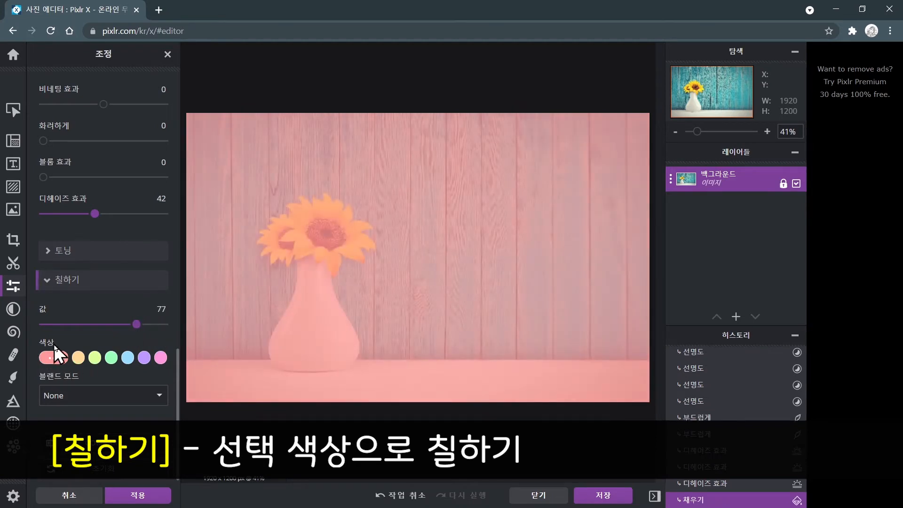
click(52, 358)
drag(139, 324, 36, 324)
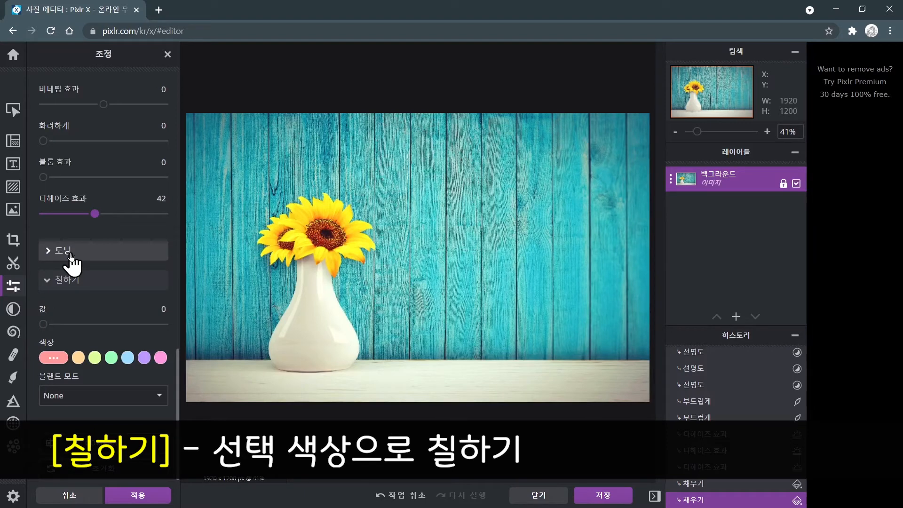
Expand the 토닝 section and raise its 값 to 63.
click(70, 259)
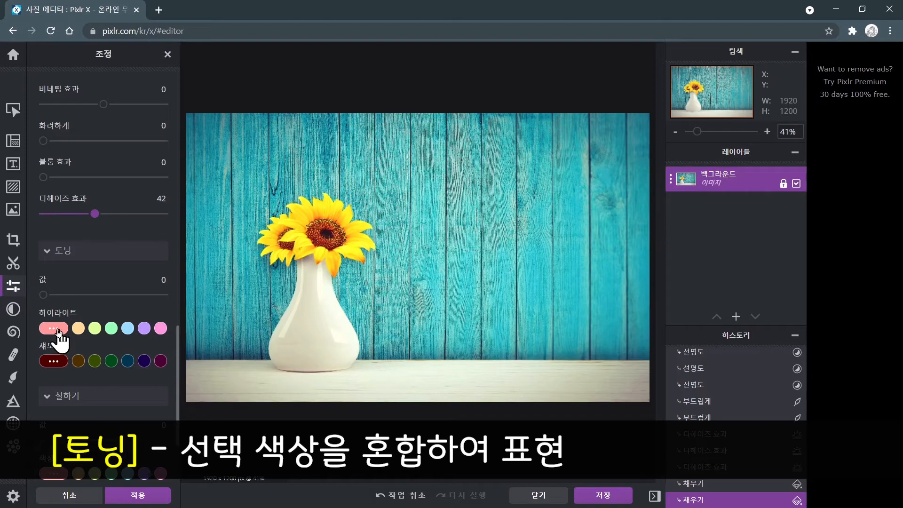
click(45, 295)
drag(46, 294, 121, 299)
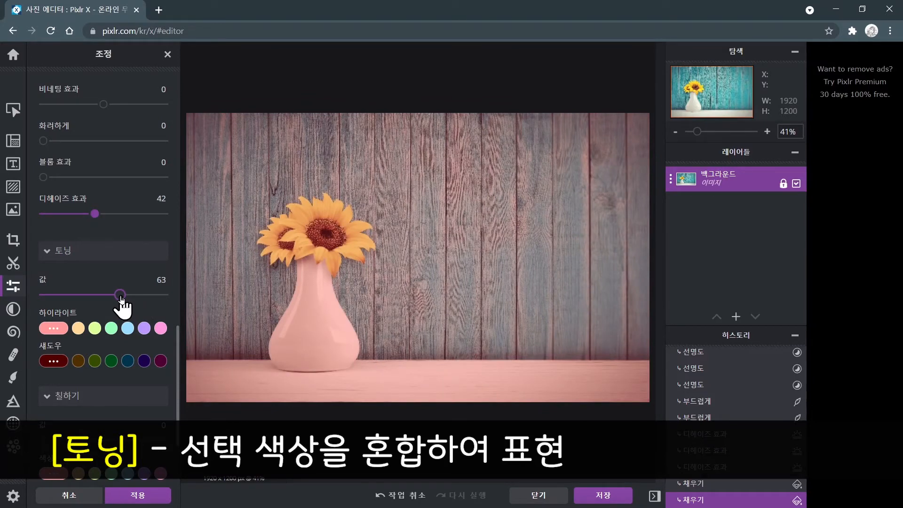
drag(120, 298, 121, 298)
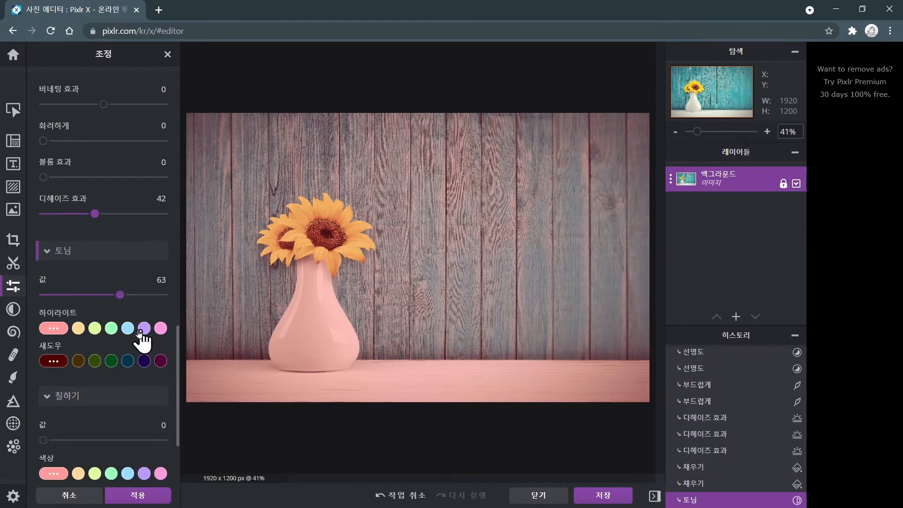
Try yellow-green, green, light blue and purple #BB99FF as 하이라이트 toning colours, then set 토닝 값 to 0.
click(92, 330)
click(95, 331)
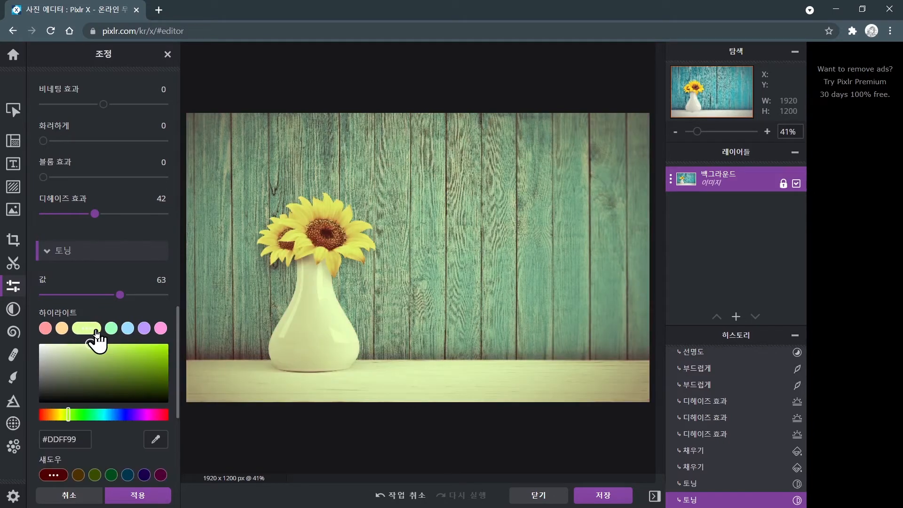
click(111, 332)
click(127, 332)
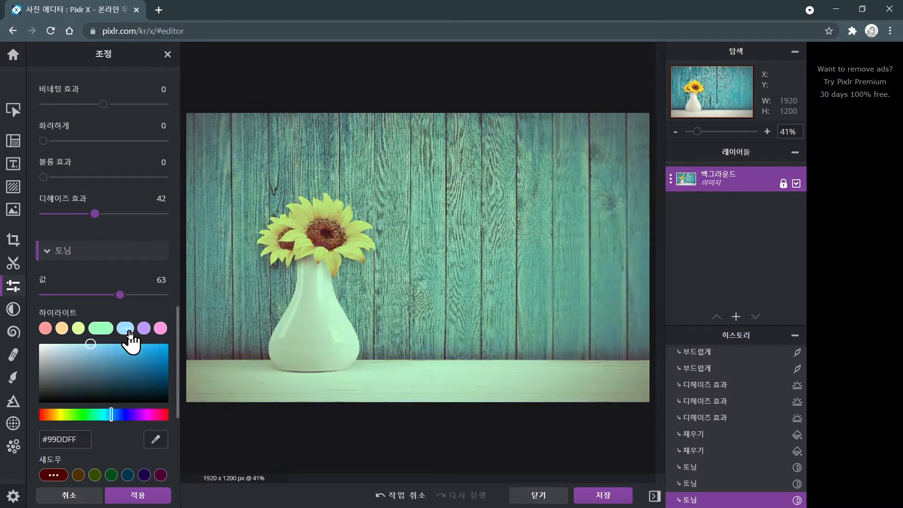
click(145, 330)
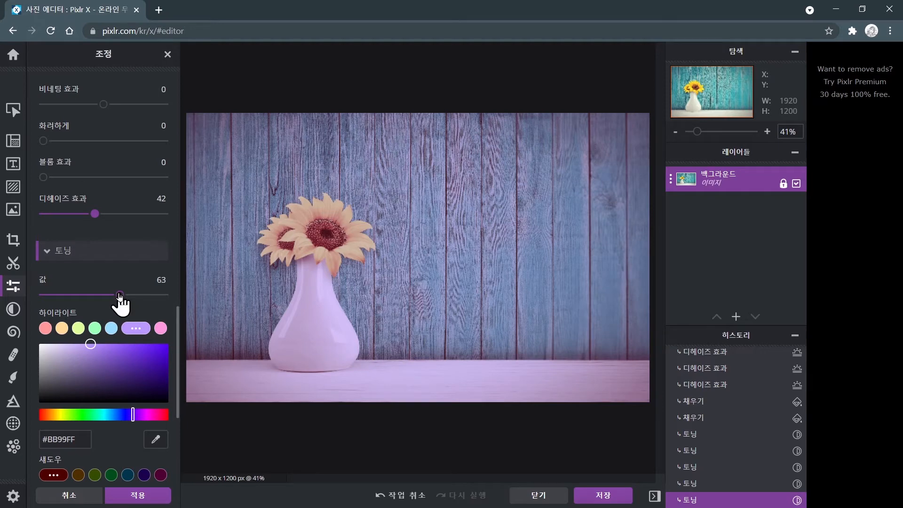
drag(120, 296, 33, 292)
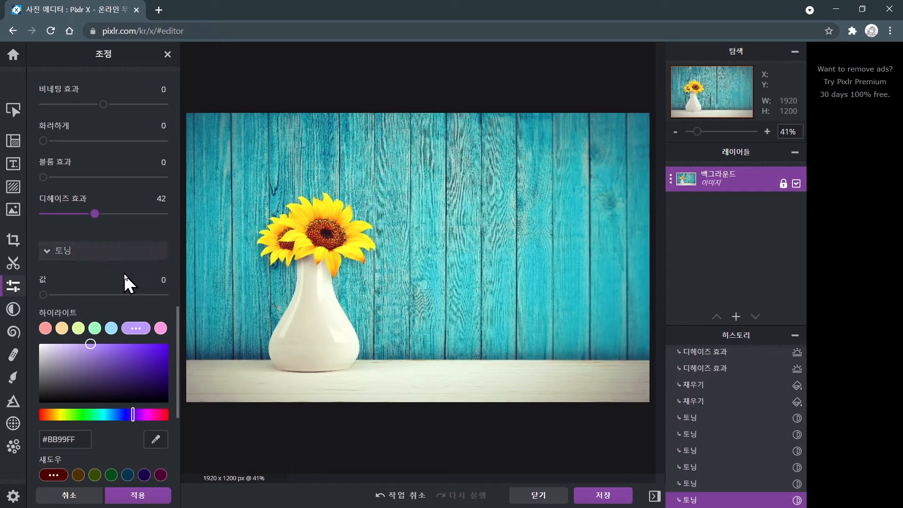
Apply the adjustments to the image.
click(135, 490)
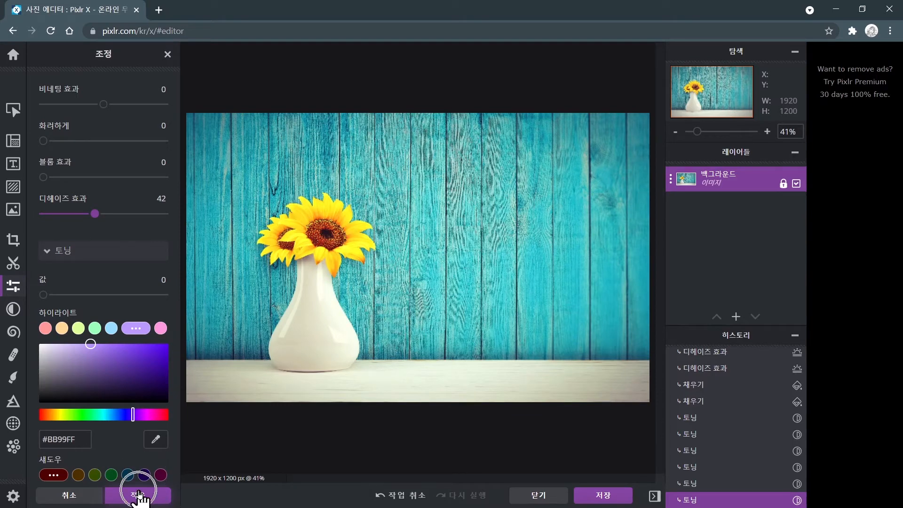
click(138, 490)
click(138, 490)
click(138, 489)
click(138, 491)
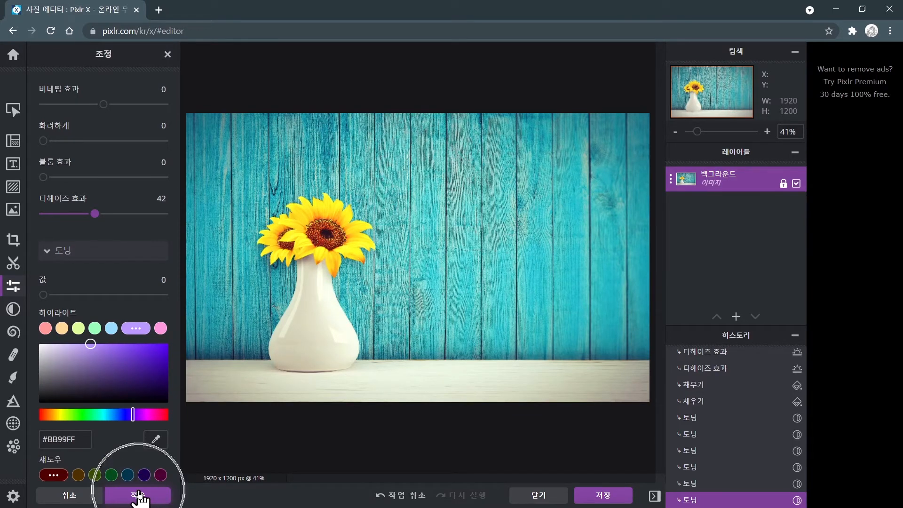
click(137, 491)
click(138, 491)
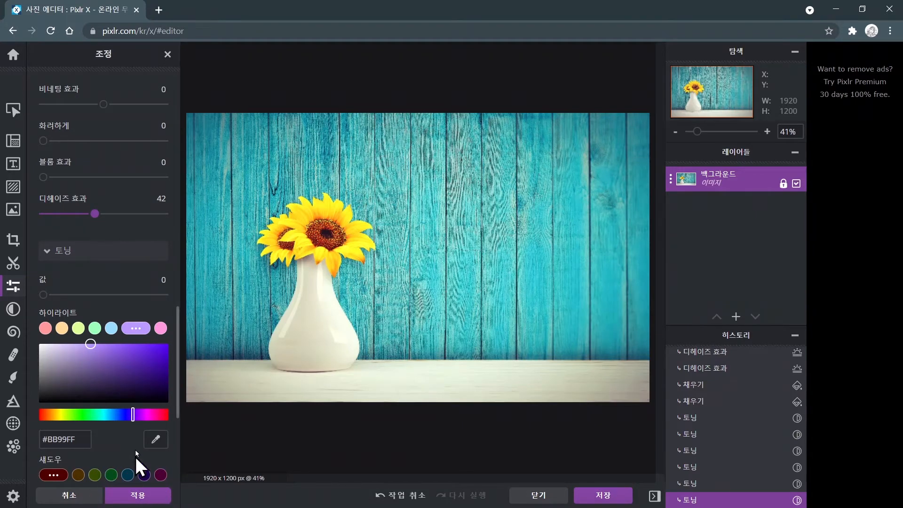
scroll(95, 290, up, 8)
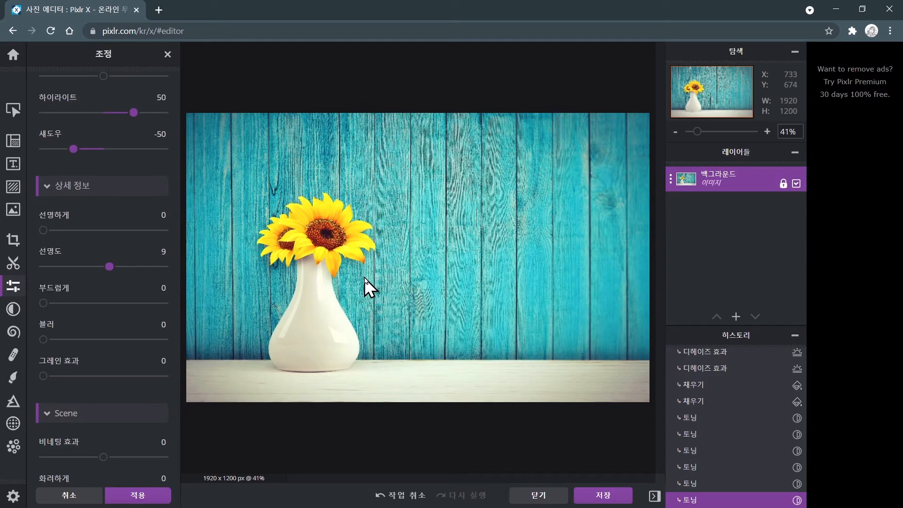
click(138, 496)
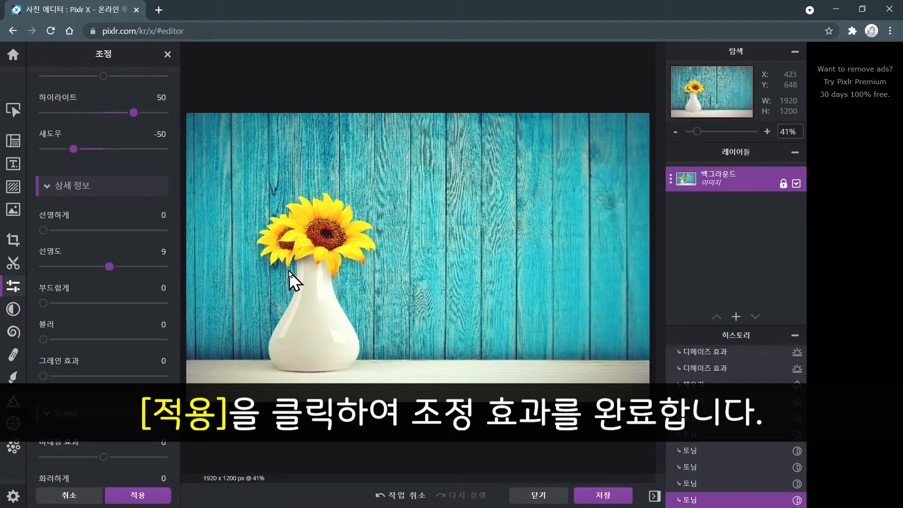
click(146, 496)
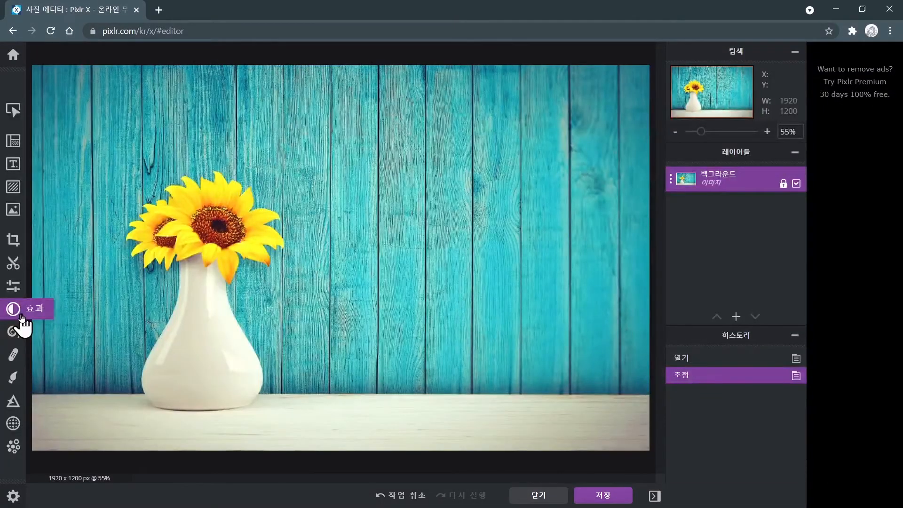
Open the Effects tool, choose the RETRO category and apply the RANGEEN effect.
click(13, 309)
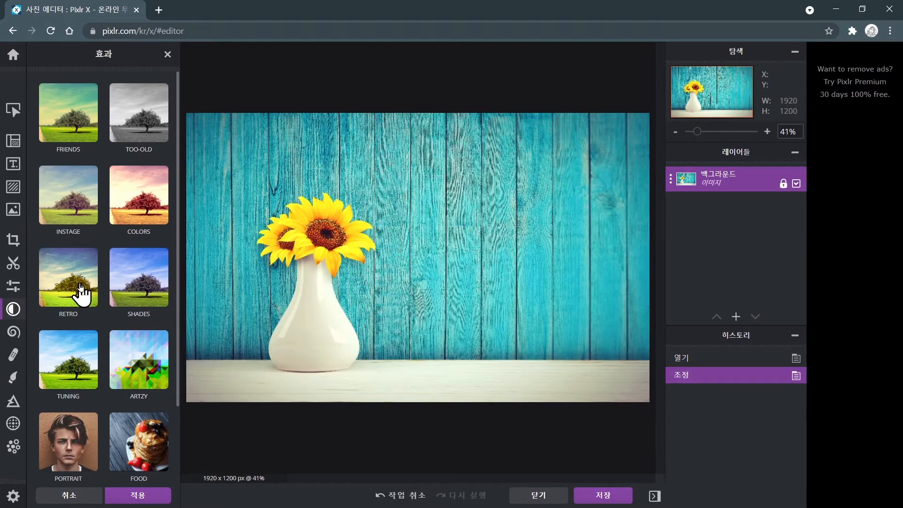
click(81, 294)
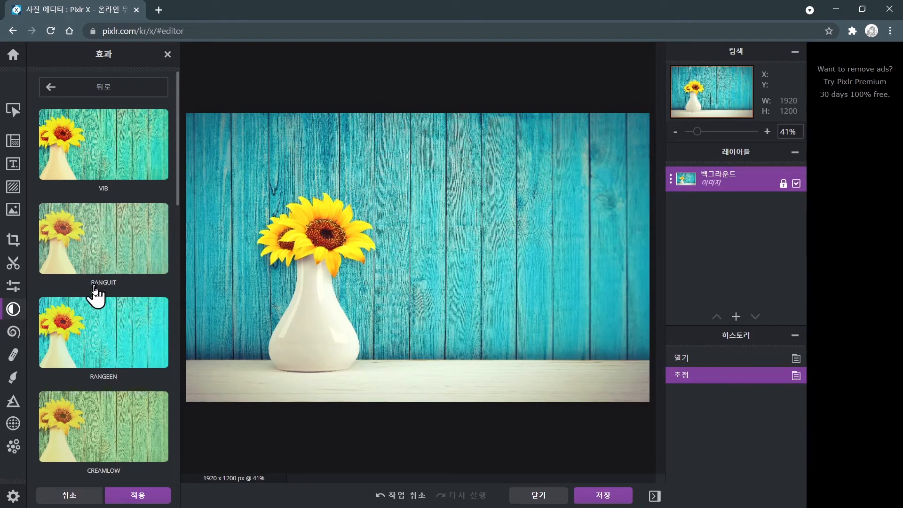
click(92, 320)
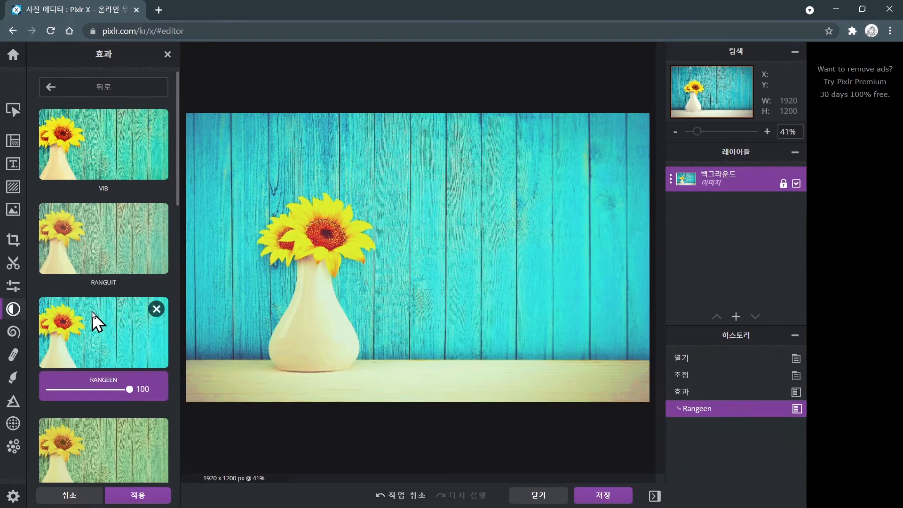
Try the CREAMLOW and RANGUIT effects from the RETRO effect list.
scroll(92, 311, down, 1)
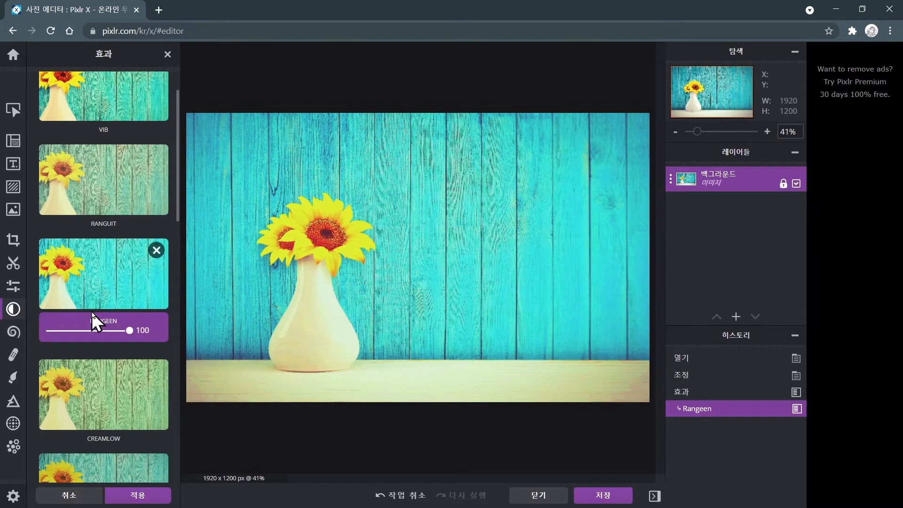
click(86, 374)
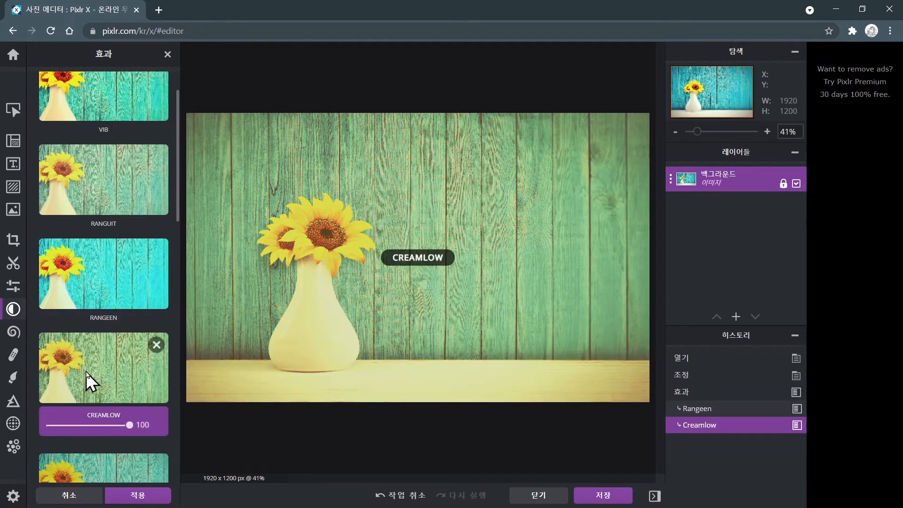
click(107, 183)
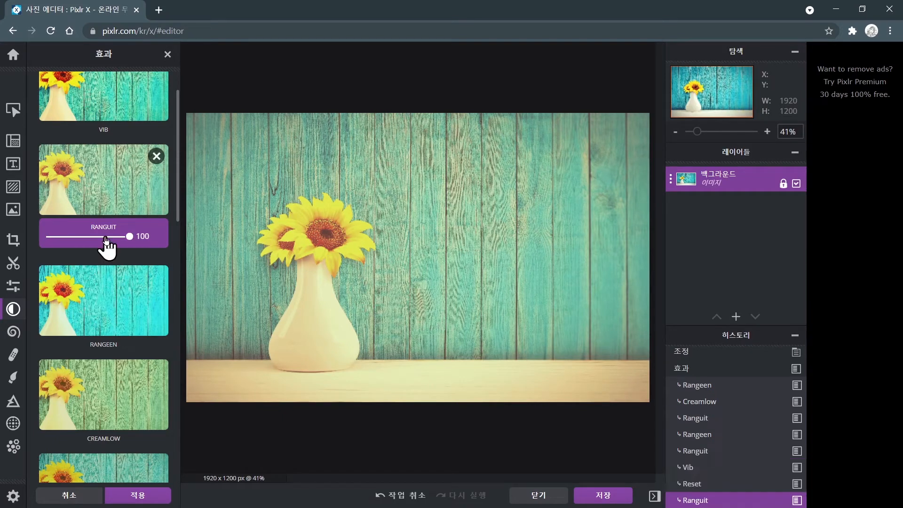
Apply the VIB effect at strength 71, then the RANGUIT effect at strength 65.
scroll(105, 240, up, 2)
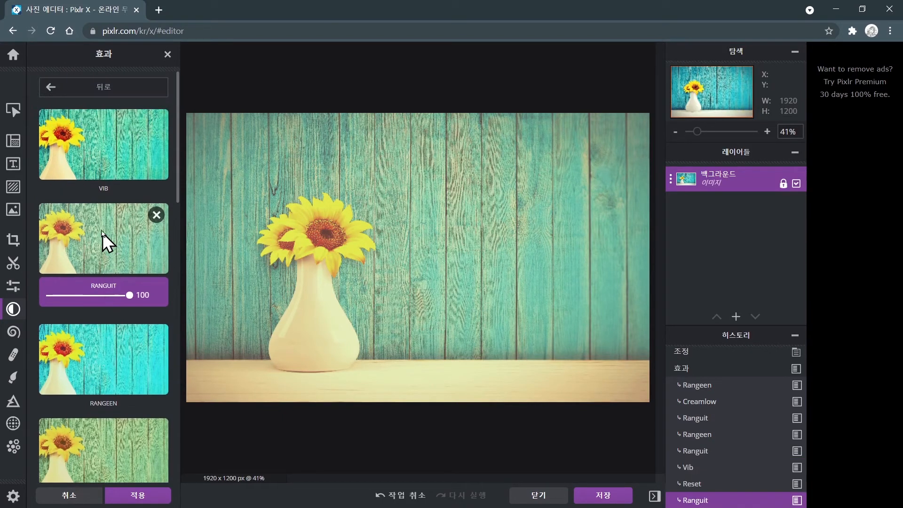
click(99, 146)
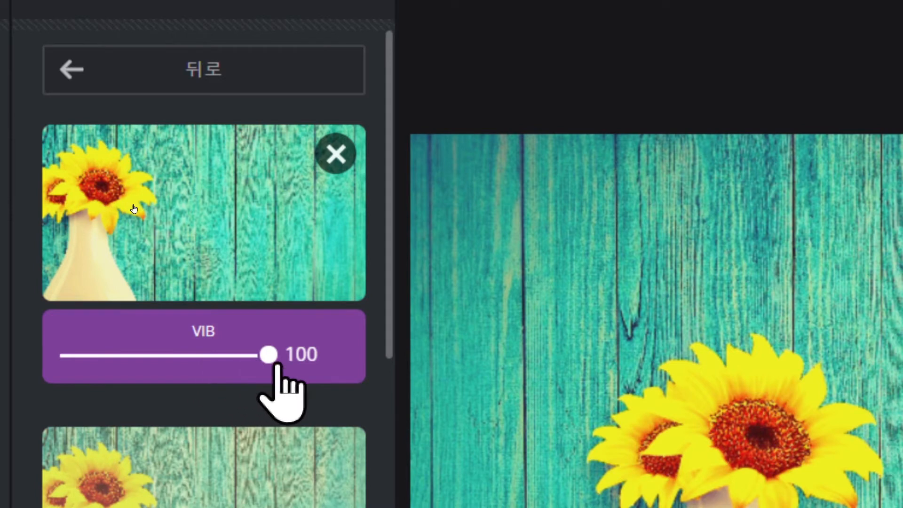
drag(268, 356, 211, 356)
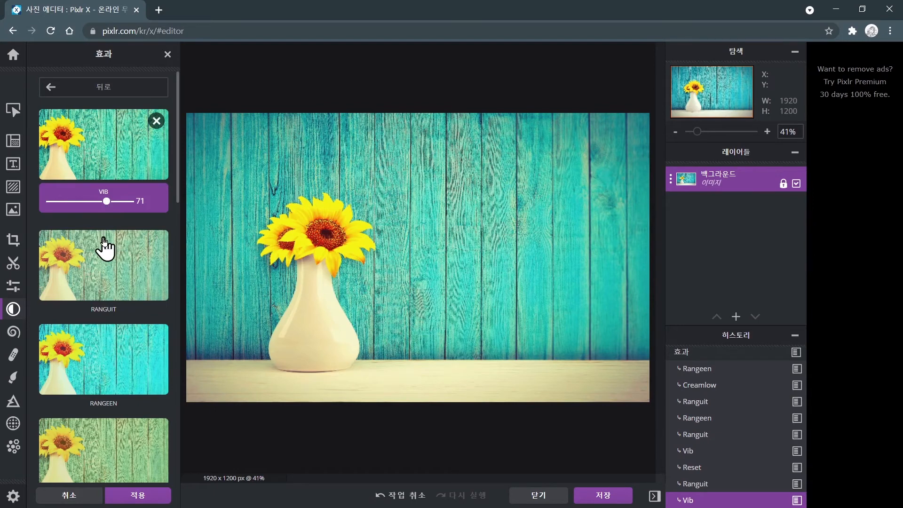
click(104, 256)
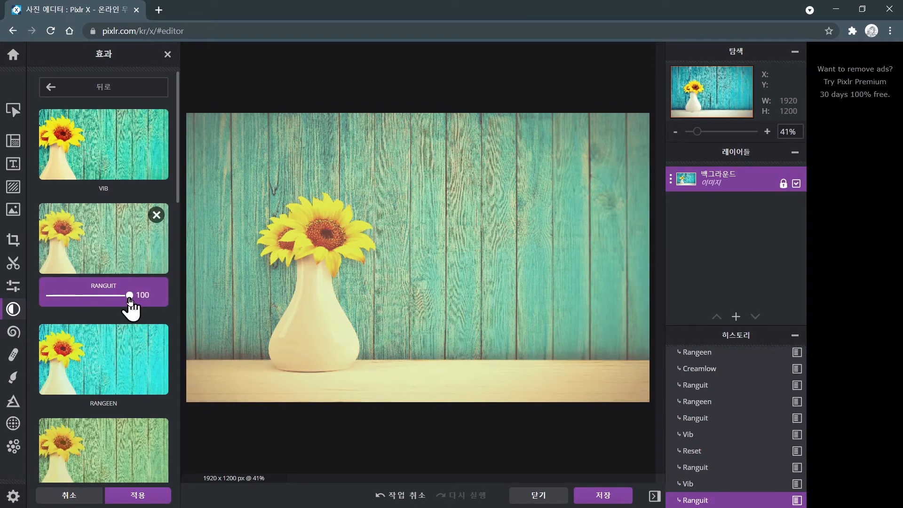
drag(130, 300, 103, 306)
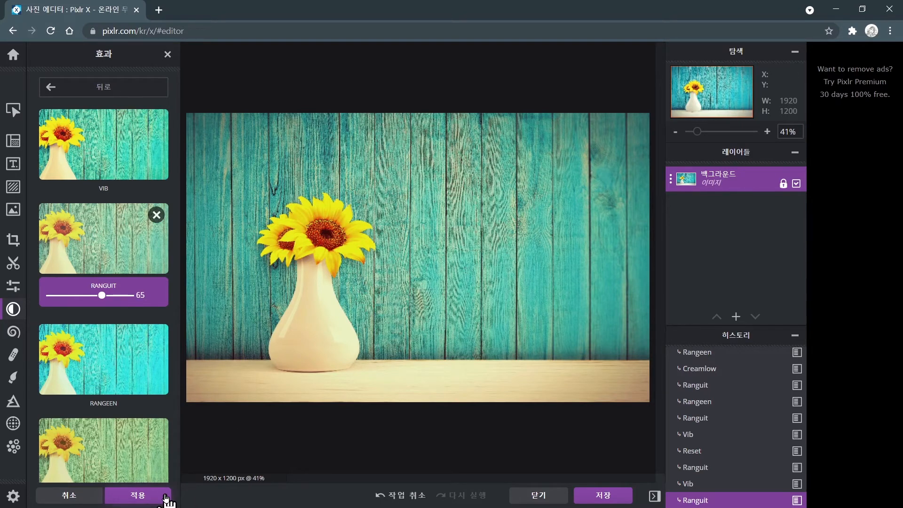
key(ctrl)
key(ctrl)
key(ctrl)
key(ctrl)
key(ctrl)
key(ctrl)
key(ctrl)
key(ctrl)
key(ctrl)
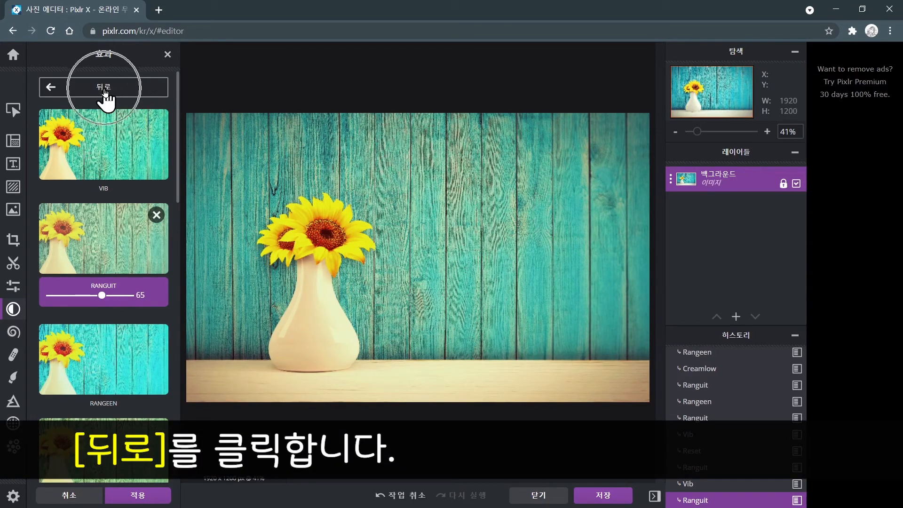
key(ctrl)
key(ctrl)
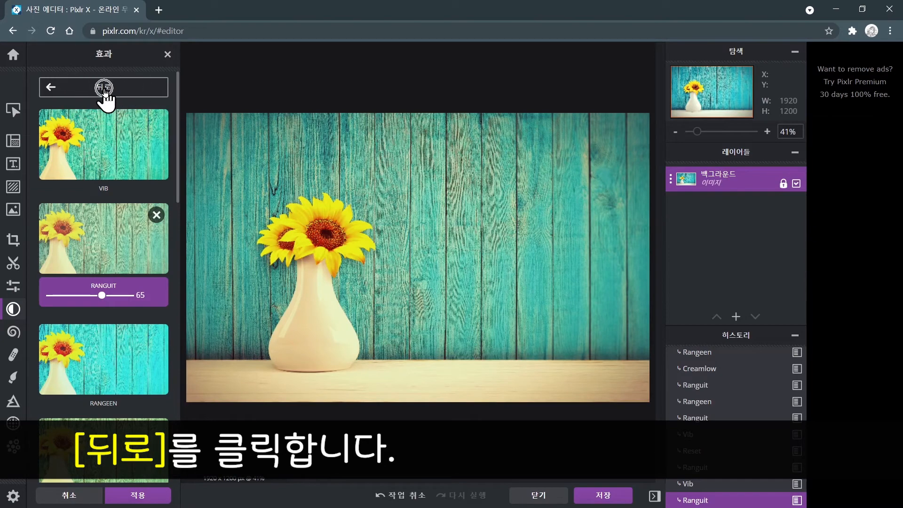
key(ctrl)
key(ctrl)
key(ctrl)
key(ctrl)
key(ctrl)
key(ctrl)
key(ctrl)
key(ctrl)
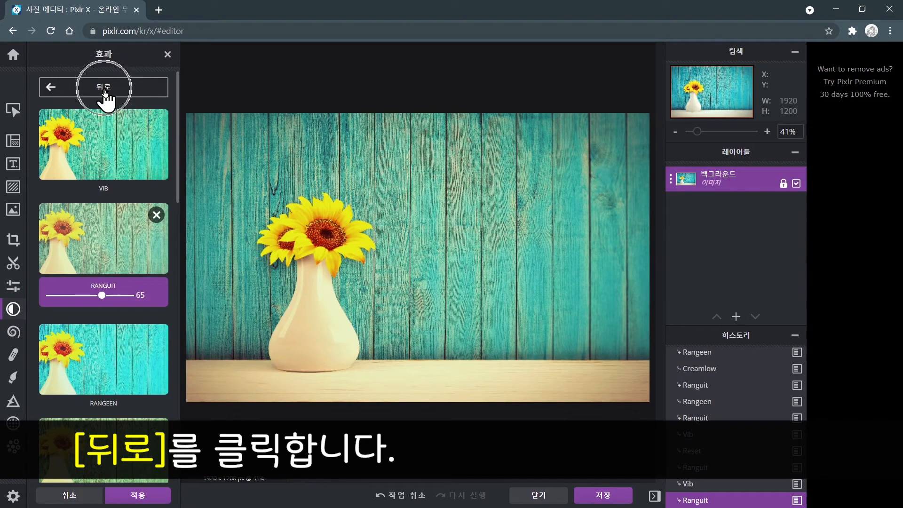
key(ctrl)
key(ctrl)
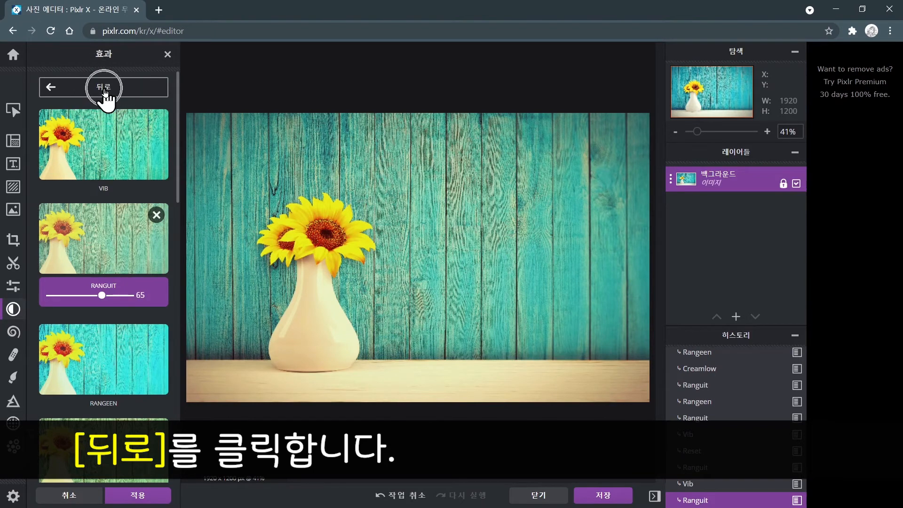
Go back to the effect categories, open SHADES, try GRAPES, BLUEBERRY and APPLE, and leave the Effects tool.
click(105, 90)
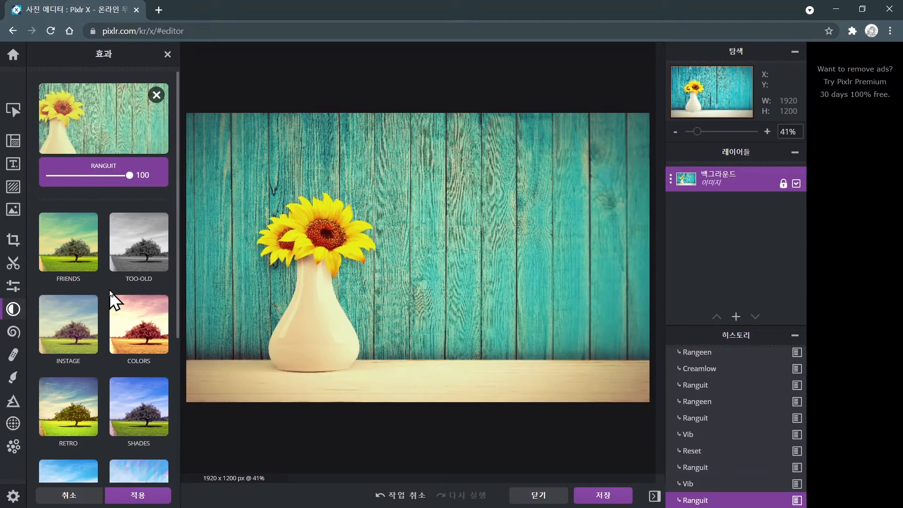
scroll(125, 298, down, 4)
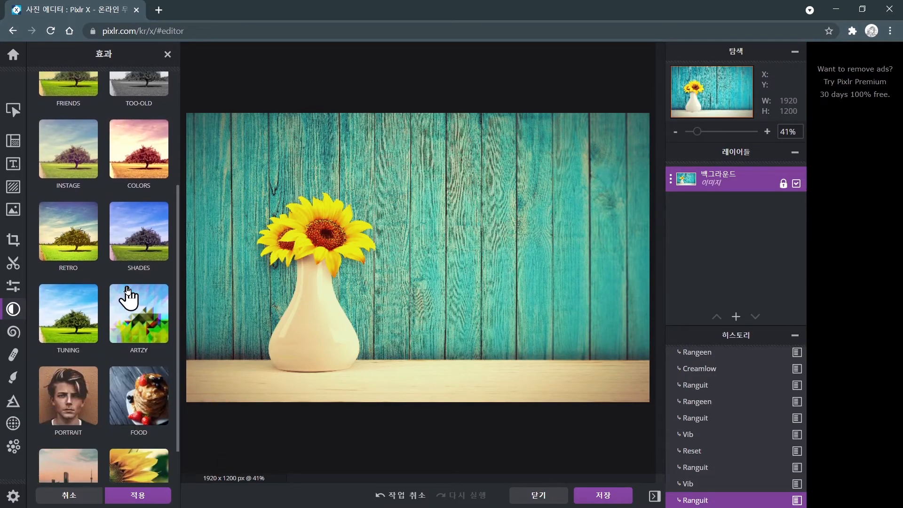
click(139, 249)
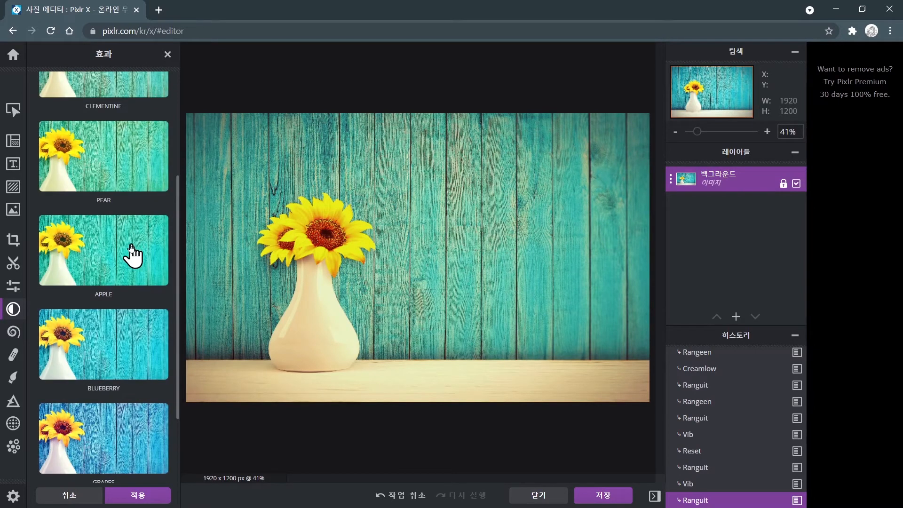
scroll(126, 254, down, 2)
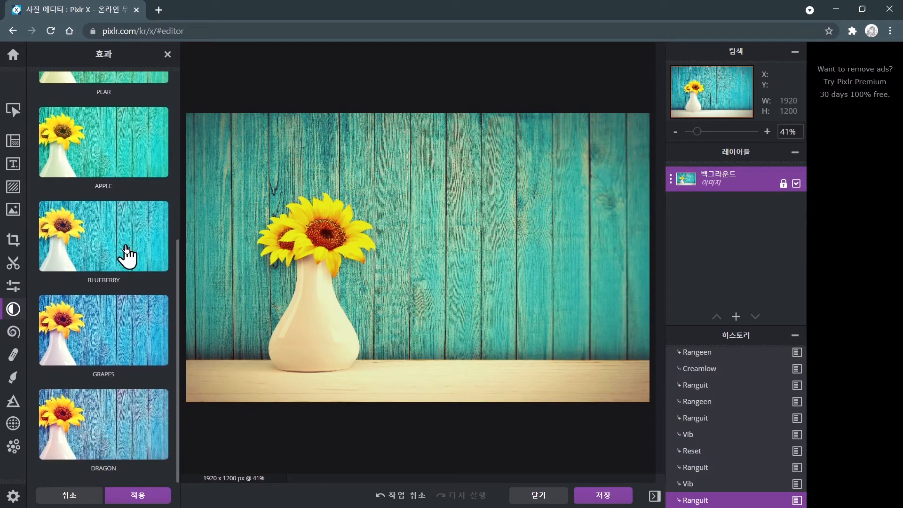
click(125, 312)
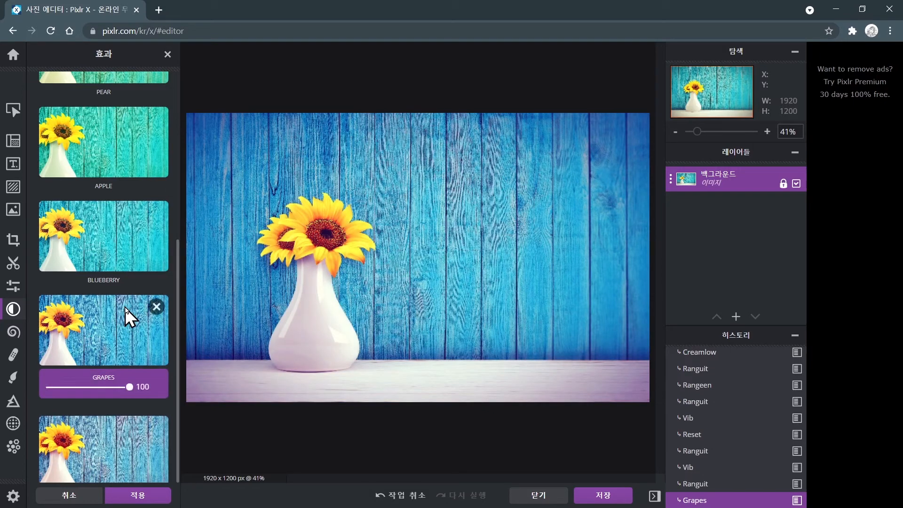
click(118, 250)
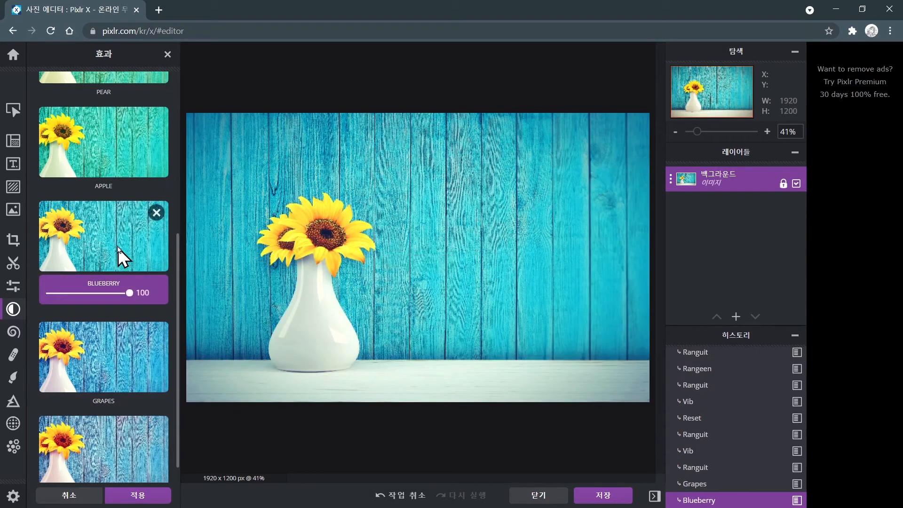
click(115, 157)
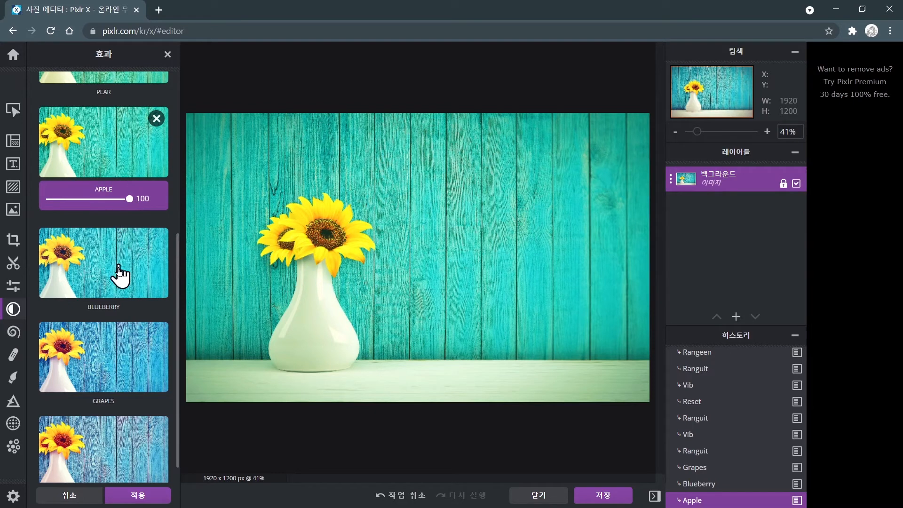
click(141, 495)
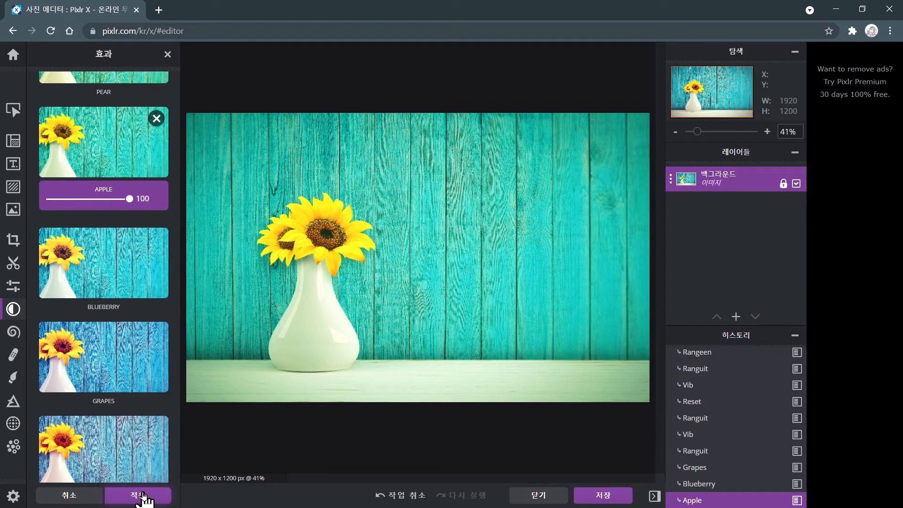
click(86, 496)
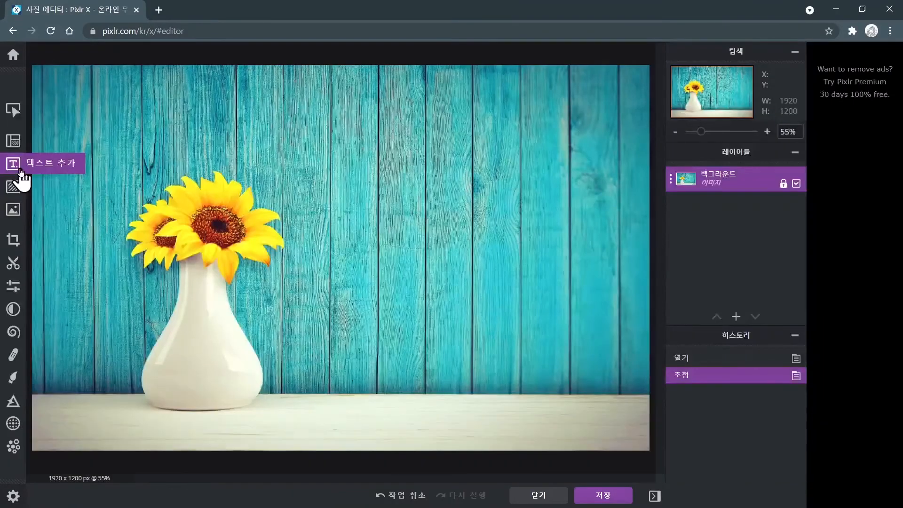
Open the Add Text tool and try to add a new default text.
click(49, 254)
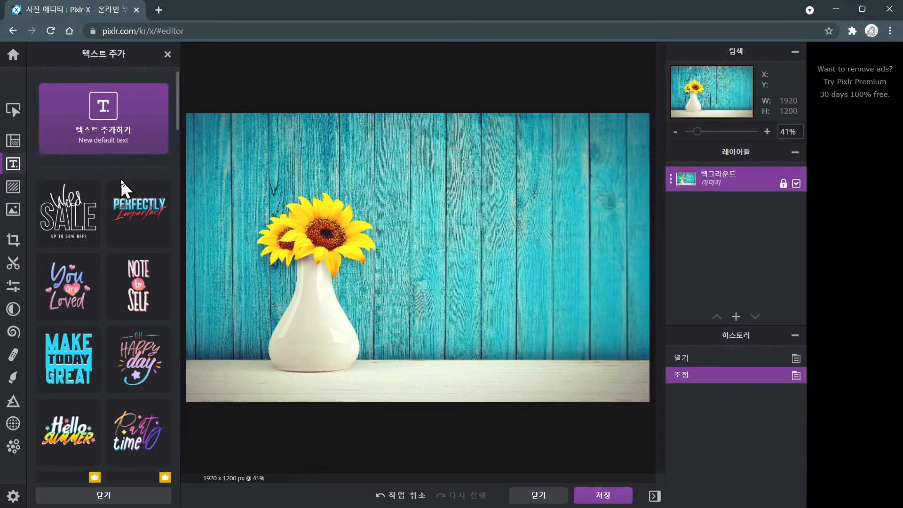
click(117, 143)
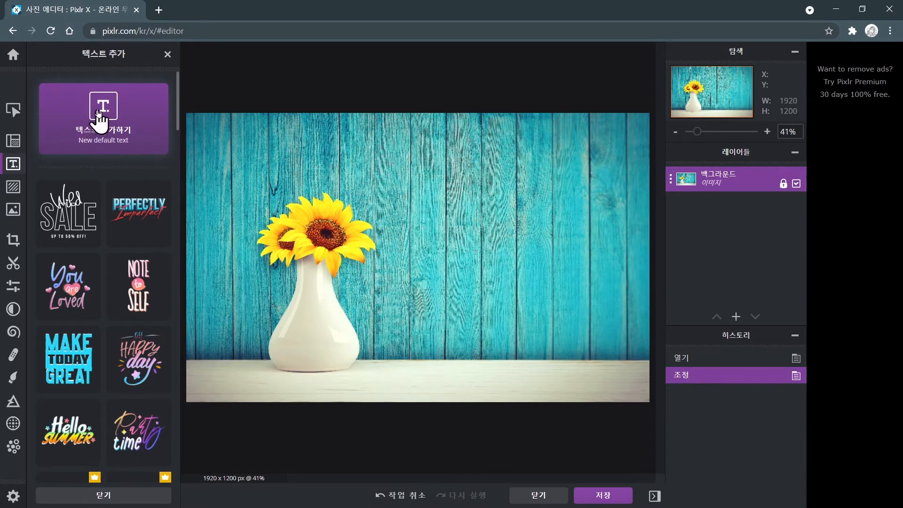
key(ctrl)
key(ctrl)
key(ctrl)
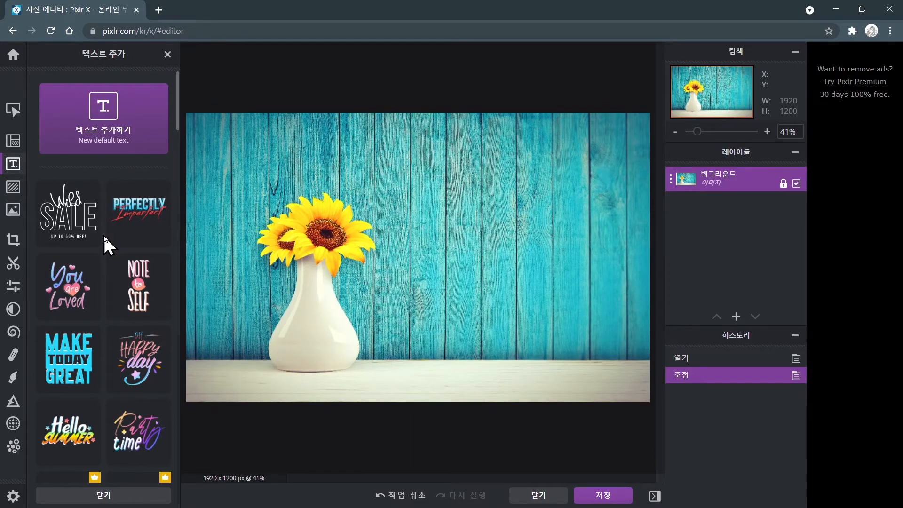
Try the premium Stay Positive text style and close the premium offer.
scroll(104, 237, down, 3)
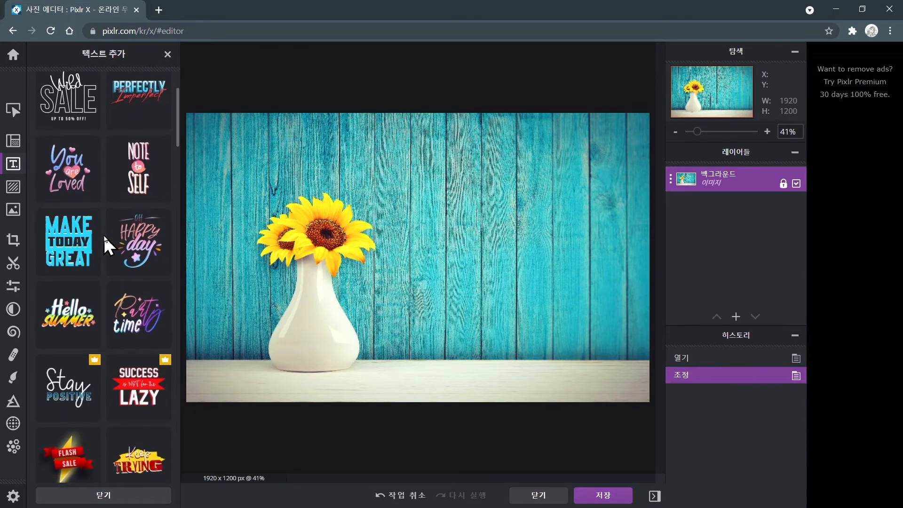
scroll(104, 235, down, 5)
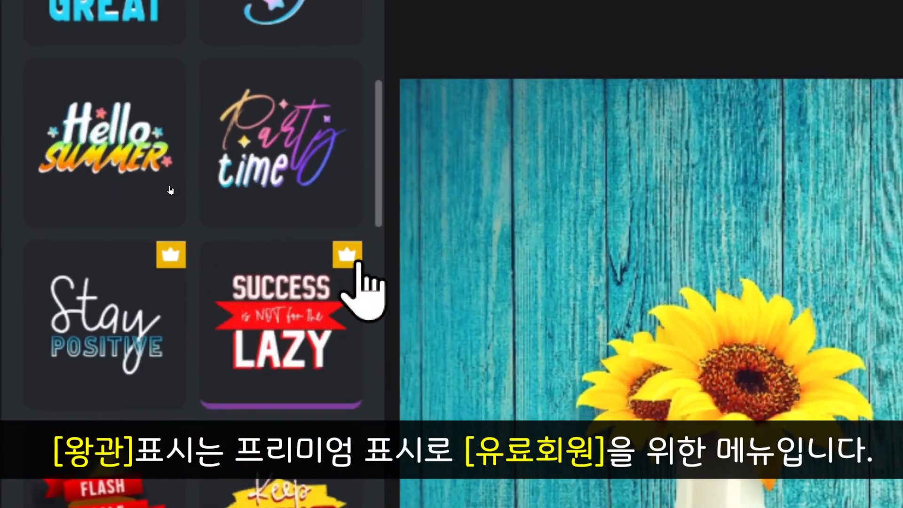
scroll(119, 197, down, 3)
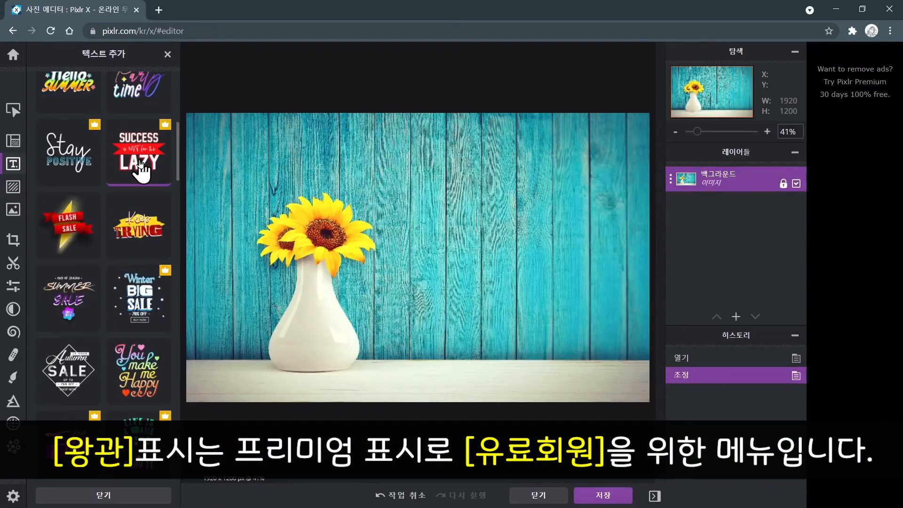
click(74, 154)
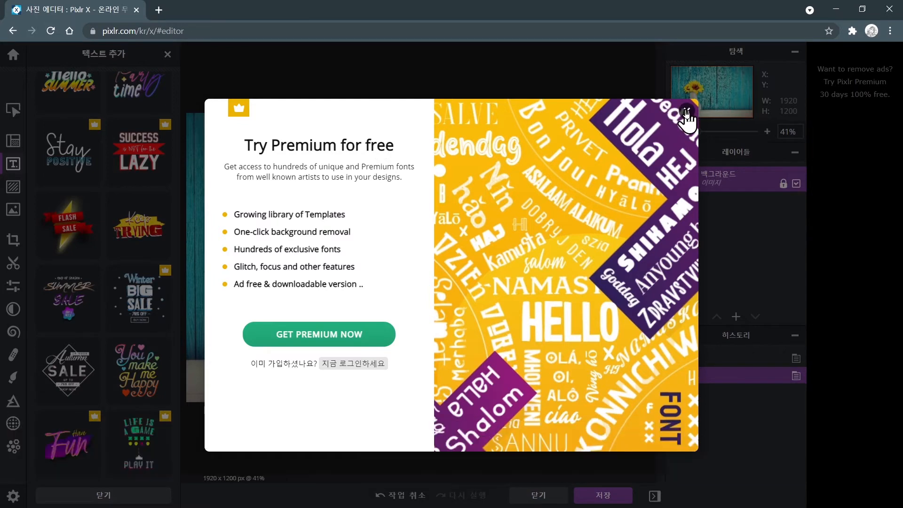
click(686, 111)
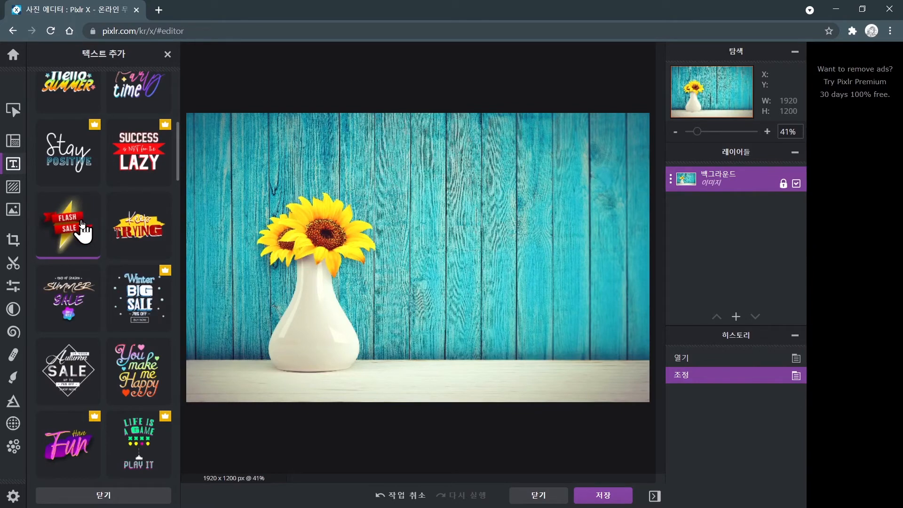
Add the NOTE to SELF text style to the image.
scroll(82, 224, up, 4)
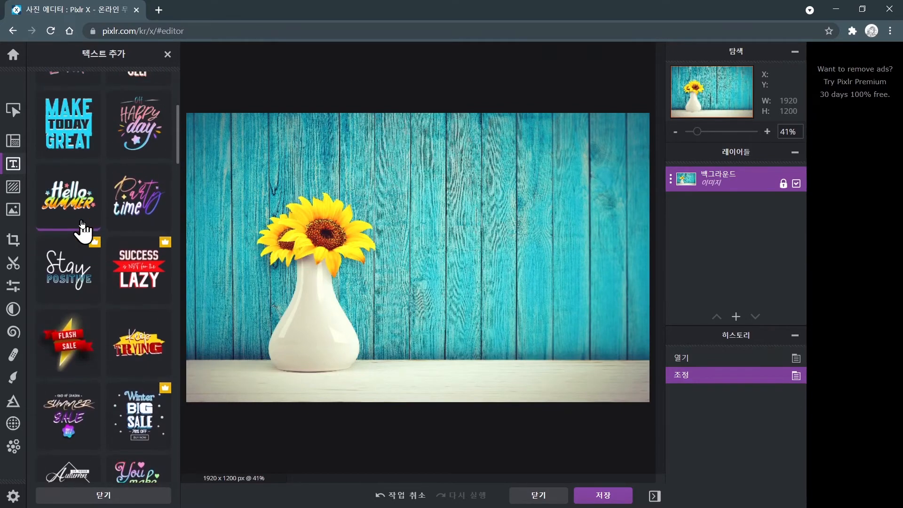
scroll(81, 219, up, 3)
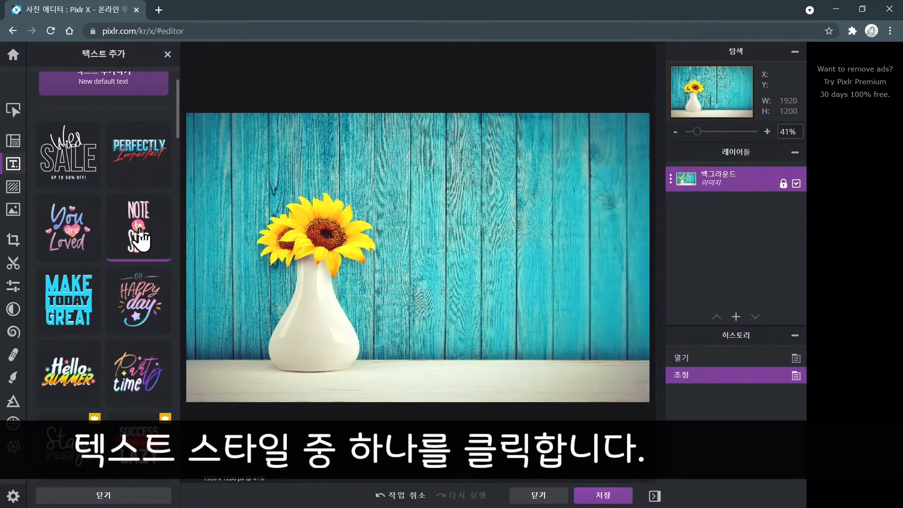
click(139, 230)
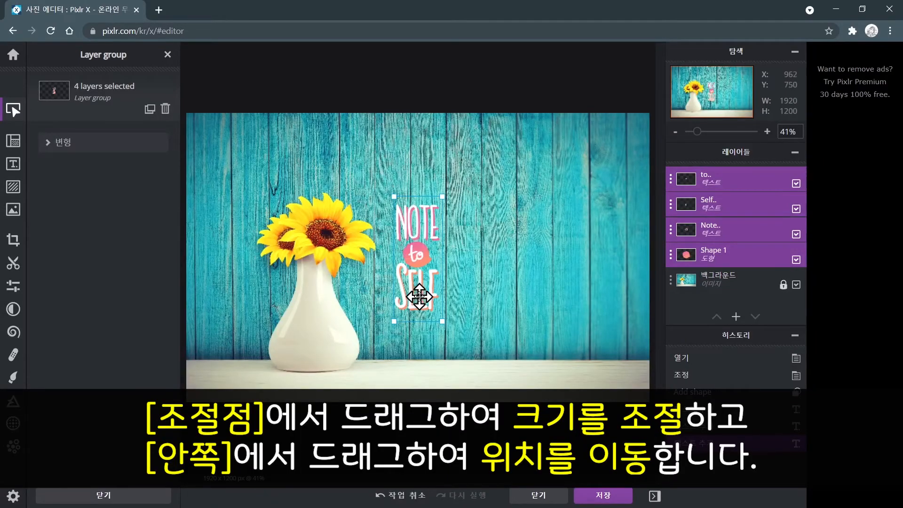
Enlarge the NOTE to SELF text group and position it on the wooden wall right of the vase.
drag(437, 318, 479, 304)
mouse_move(467, 255)
mouse_down()
mouse_move(438, 256)
mouse_move(469, 257)
mouse_move(461, 259)
mouse_up()
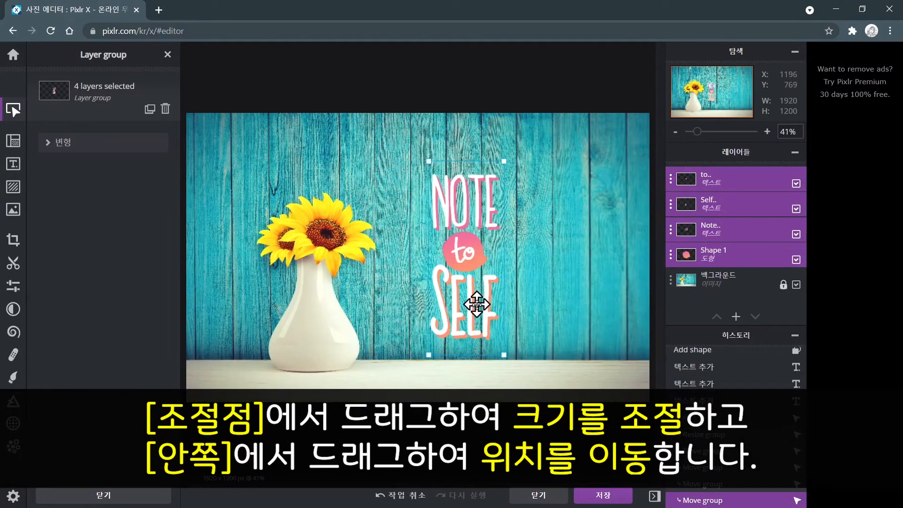
drag(503, 352, 517, 371)
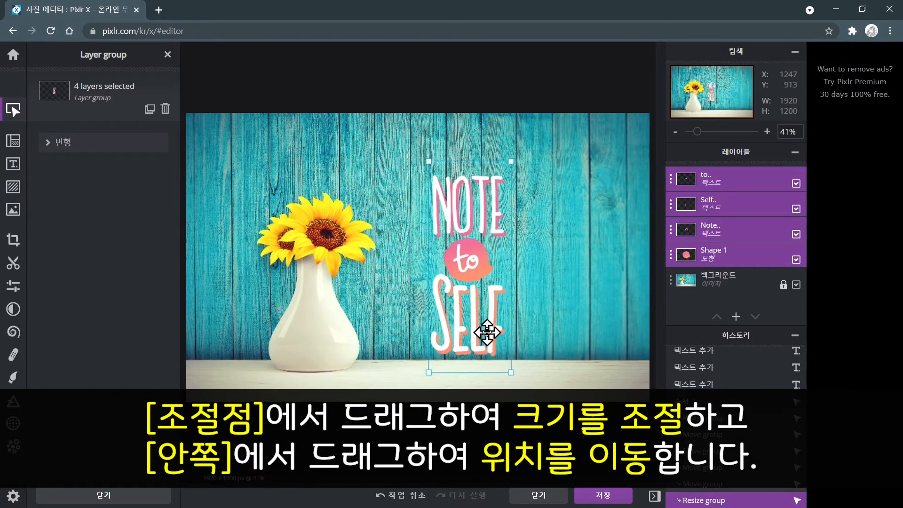
drag(485, 331, 485, 324)
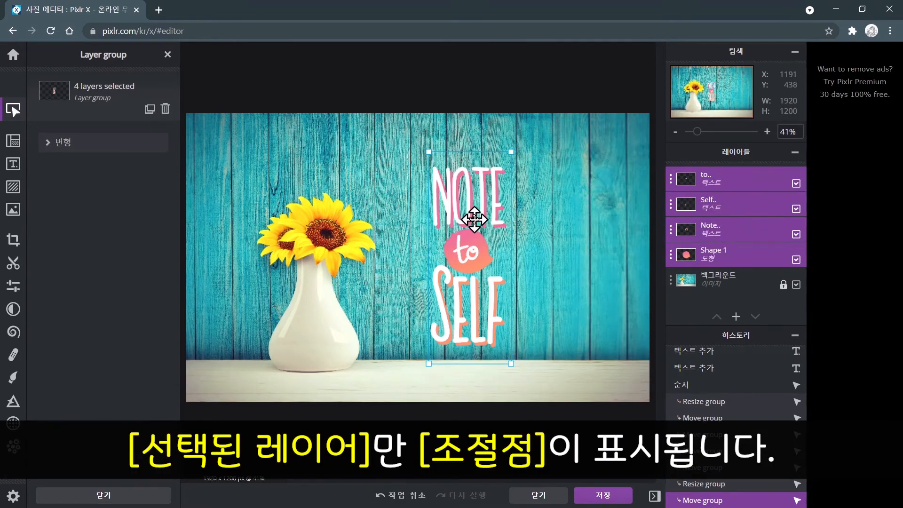
Fine-tune the position of the NOTE to SELF group, then nudge the Note and Self text layers individually.
mouse_move(473, 218)
mouse_down()
mouse_move(437, 218)
mouse_move(475, 217)
mouse_up()
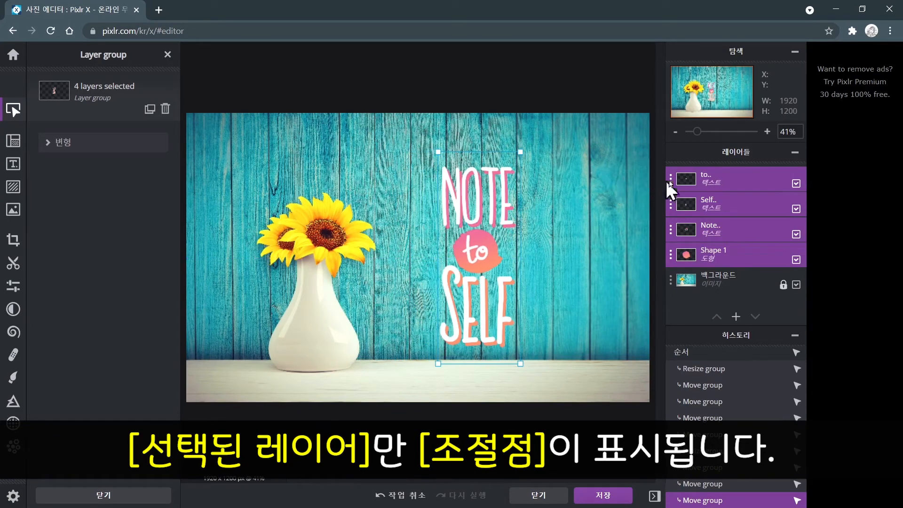
click(711, 187)
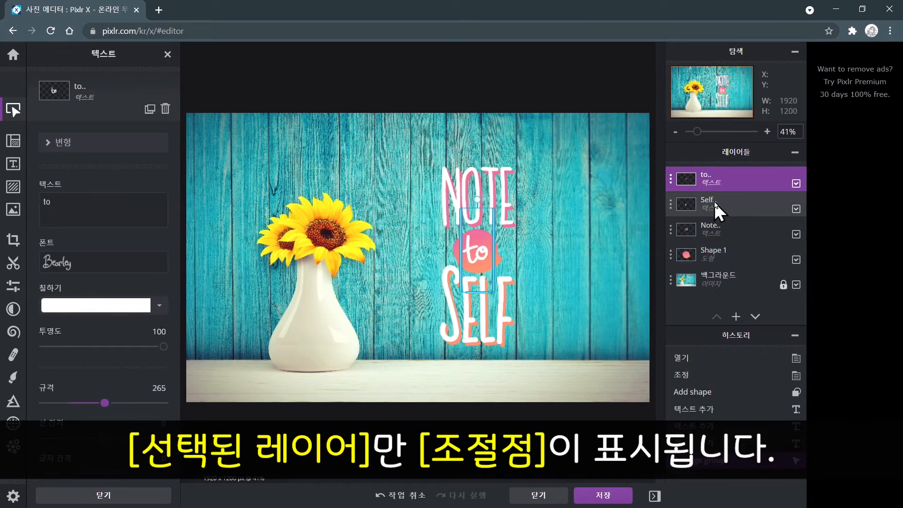
click(713, 205)
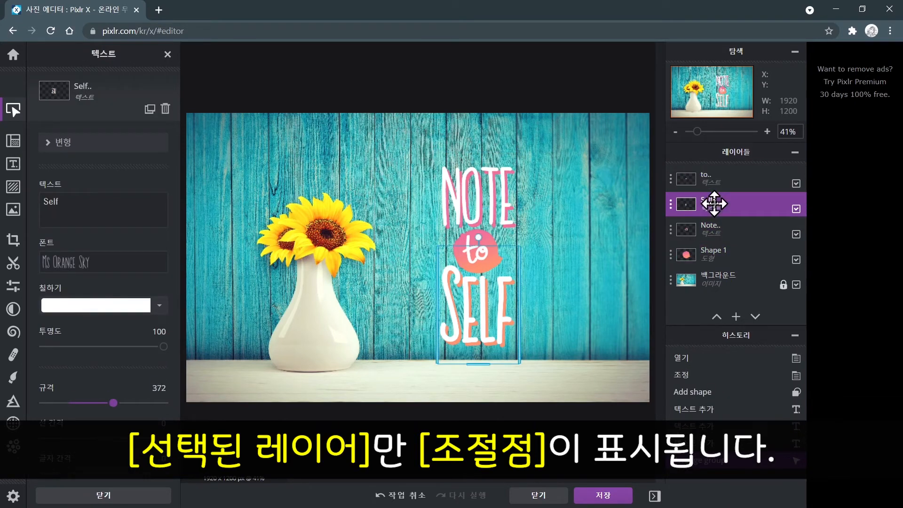
click(712, 228)
click(713, 253)
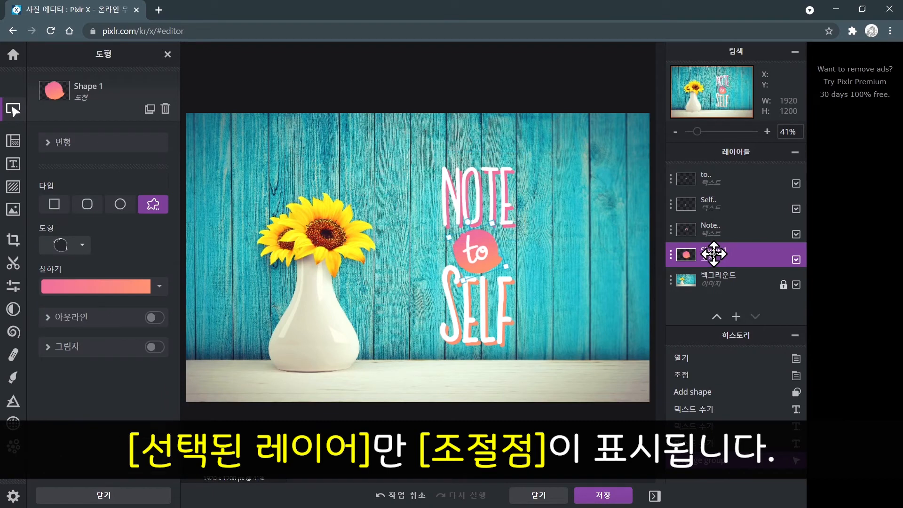
click(717, 233)
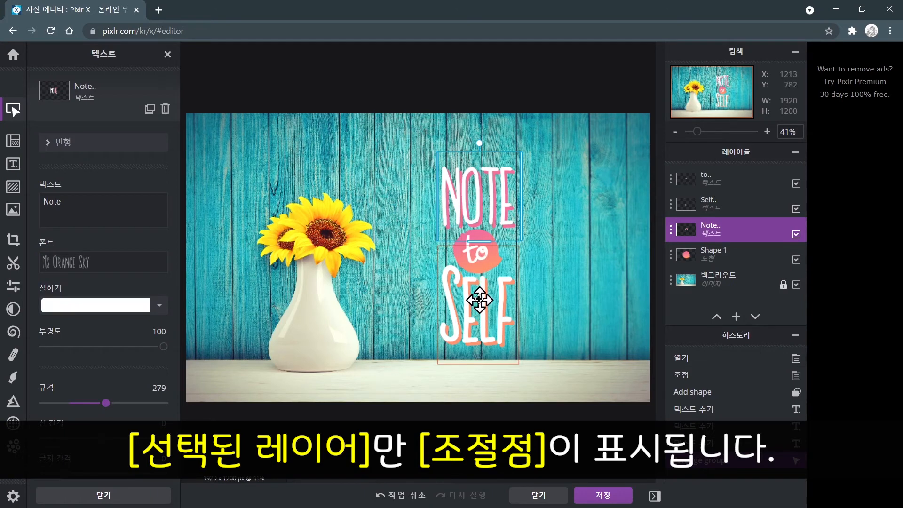
mouse_move(484, 191)
mouse_down()
mouse_move(457, 192)
mouse_move(488, 189)
mouse_move(472, 189)
mouse_up()
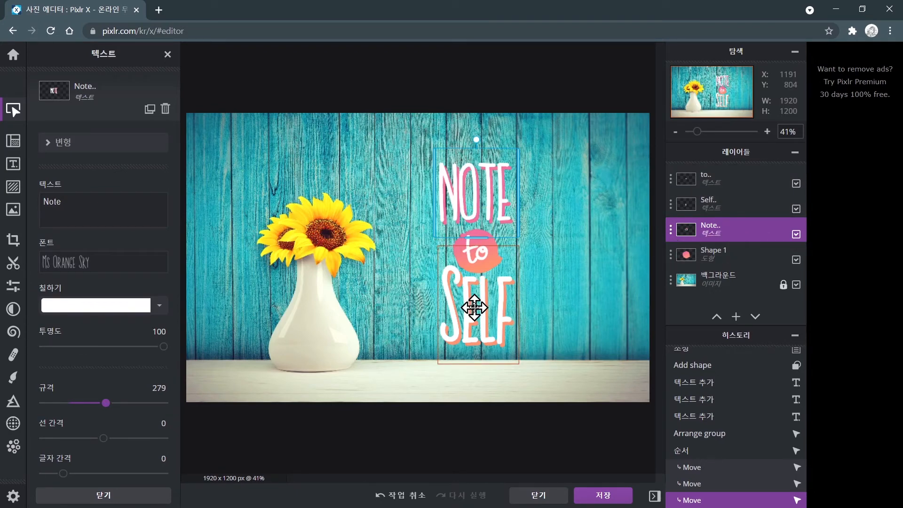
mouse_move(474, 308)
mouse_down()
mouse_move(448, 310)
mouse_move(487, 313)
mouse_move(467, 315)
mouse_move(474, 315)
mouse_up()
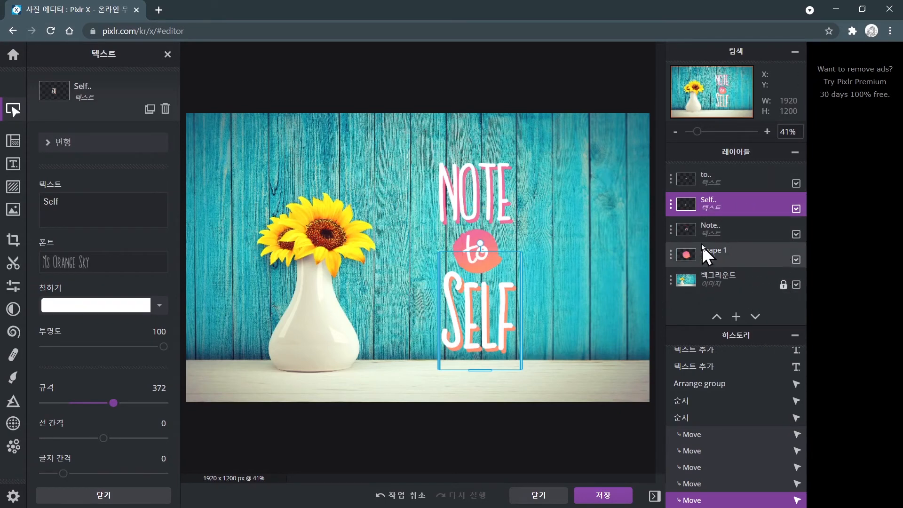
Select each layer of the text group in turn to examine its properties.
click(754, 276)
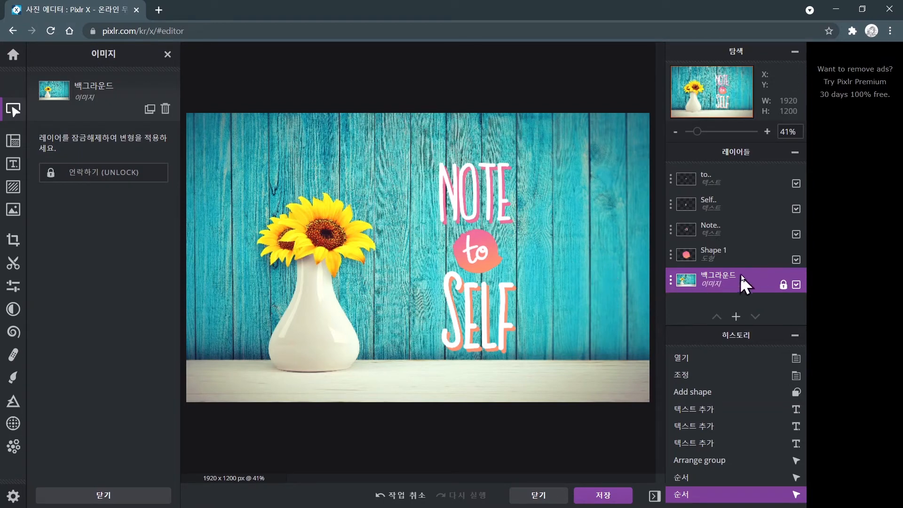
click(742, 256)
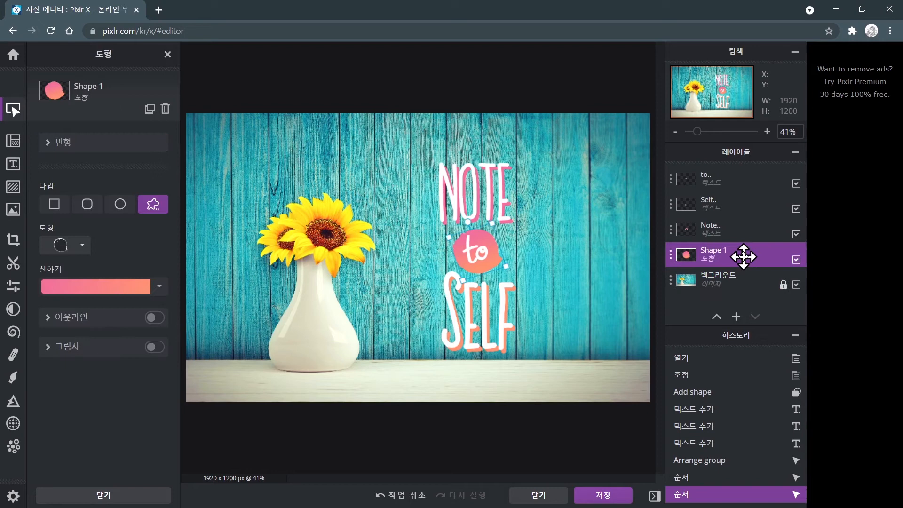
click(741, 232)
click(740, 204)
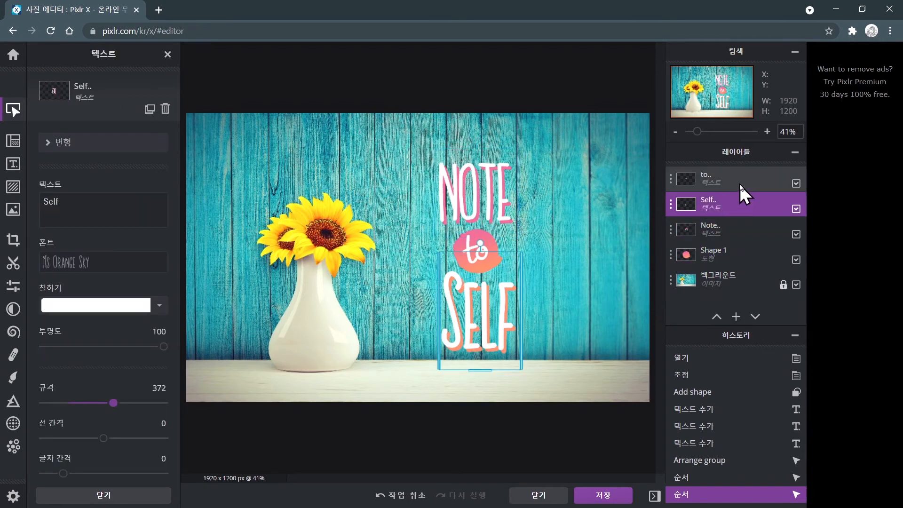
click(740, 180)
click(739, 206)
click(736, 226)
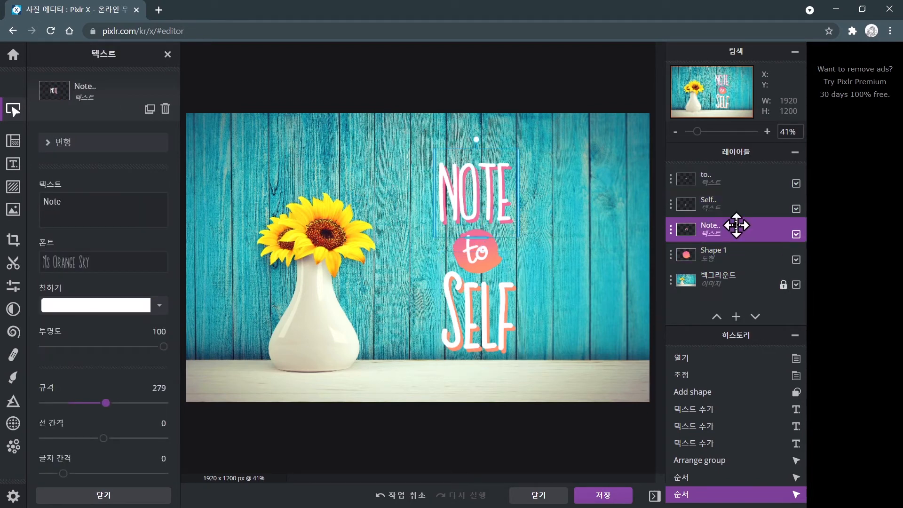
click(734, 253)
click(738, 235)
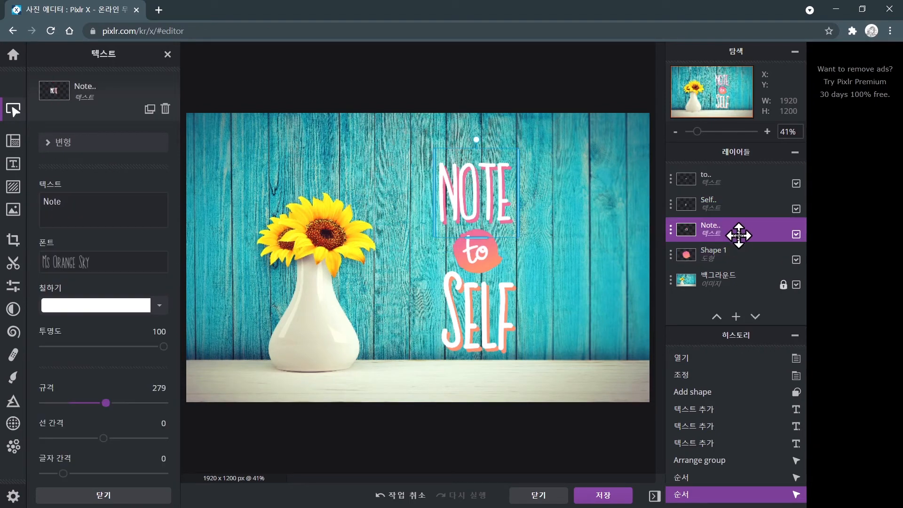
click(737, 251)
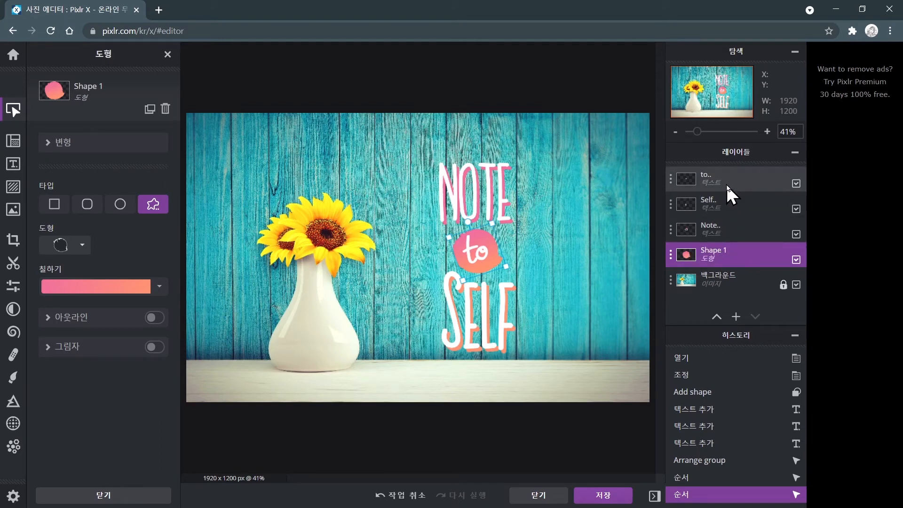
click(725, 183)
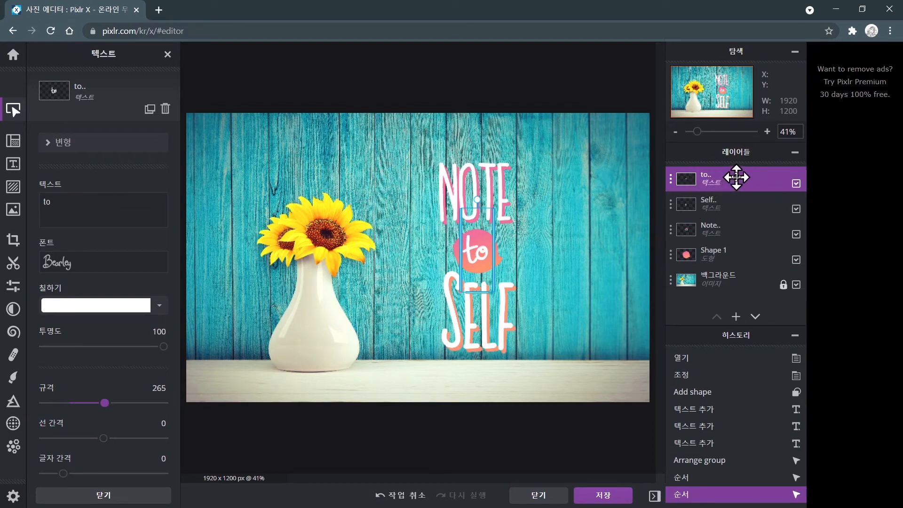
Move the to text layer below Shape 1, then back up to the top of the layer stack.
drag(735, 177, 743, 252)
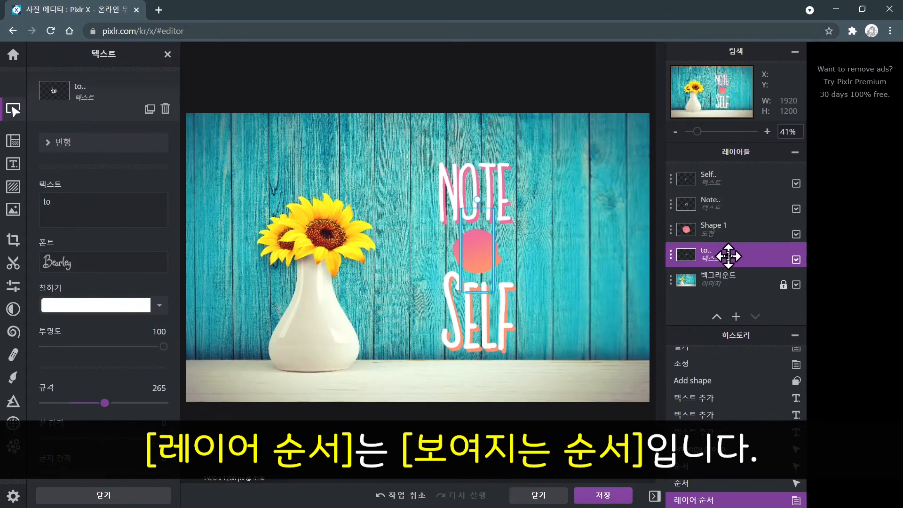
drag(728, 256, 732, 227)
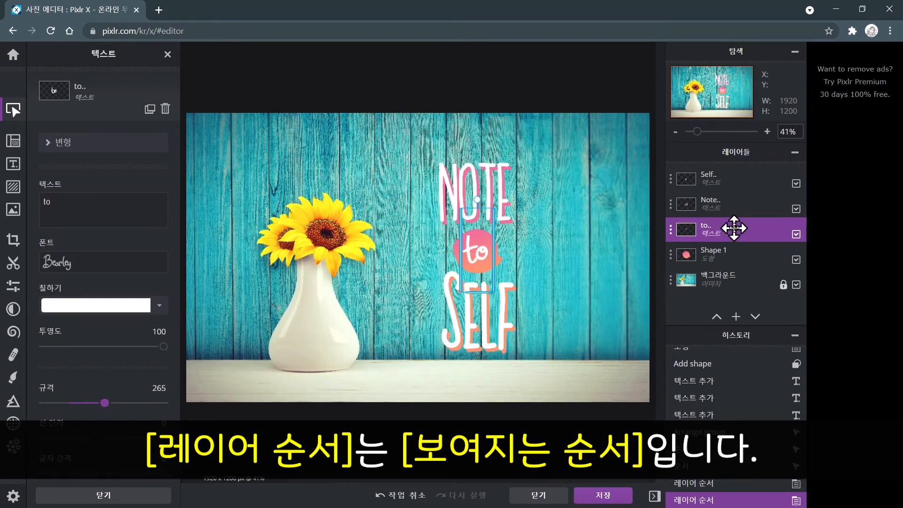
drag(736, 229, 740, 177)
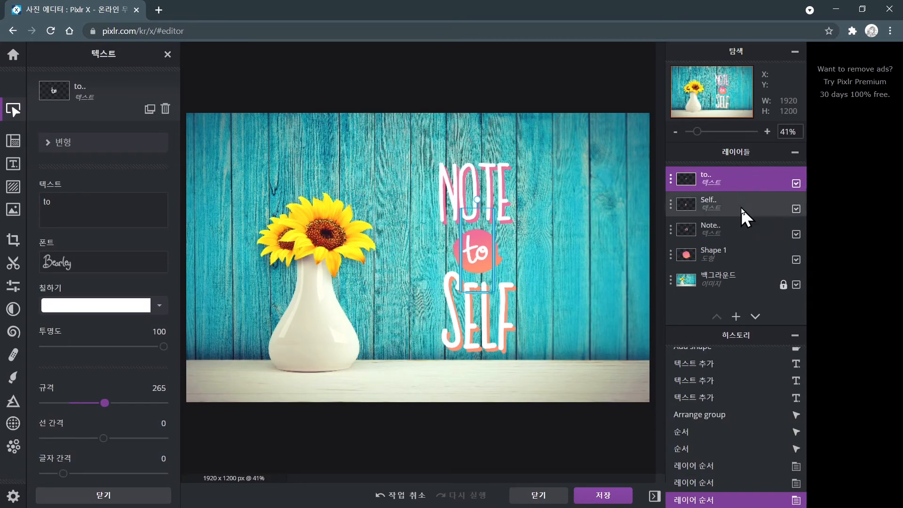
Select the layers again from the list and the canvas to inspect which one is active.
click(734, 282)
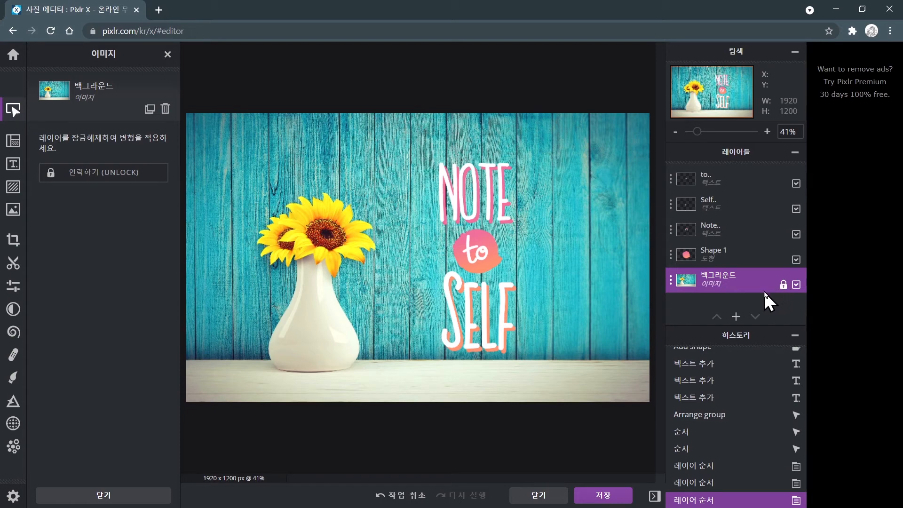
click(728, 225)
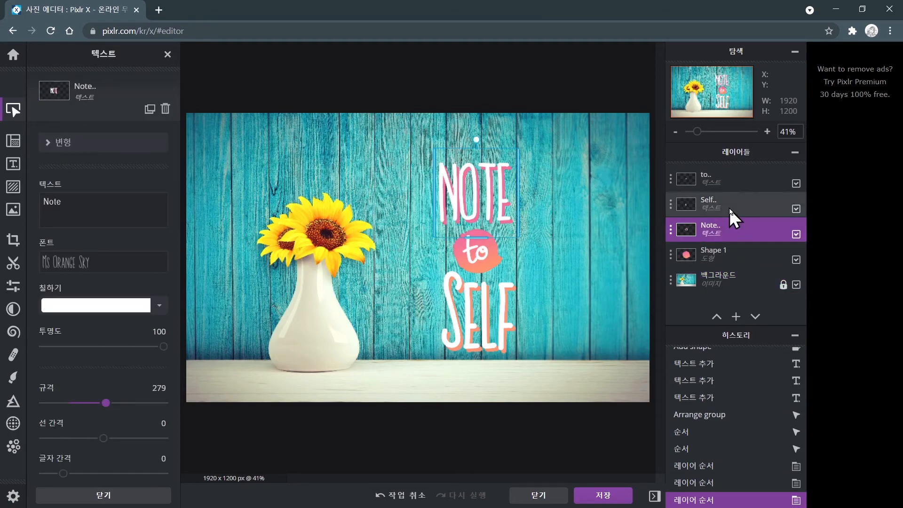
click(729, 207)
click(729, 182)
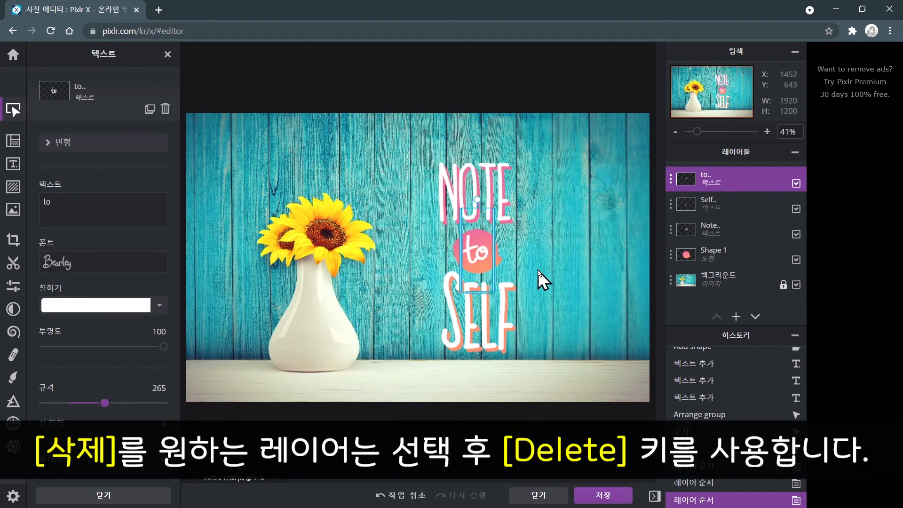
click(734, 204)
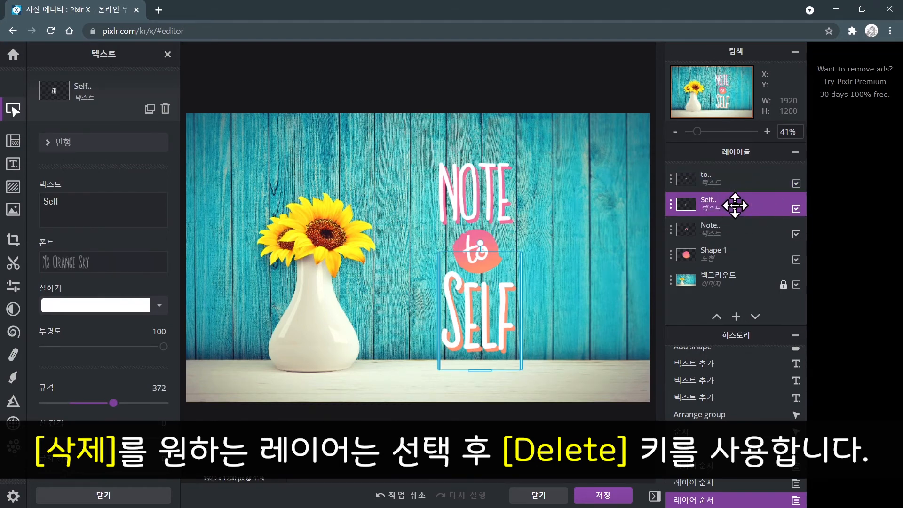
click(735, 205)
click(477, 195)
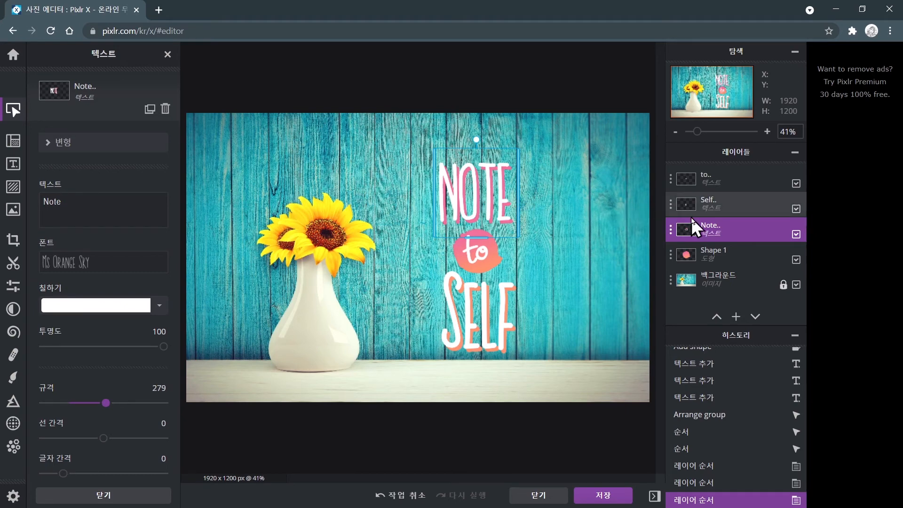
click(697, 228)
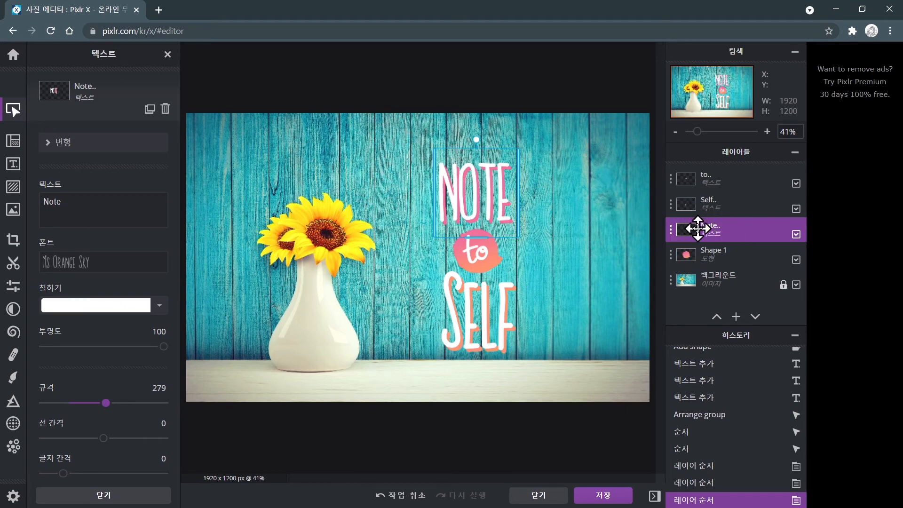
click(697, 228)
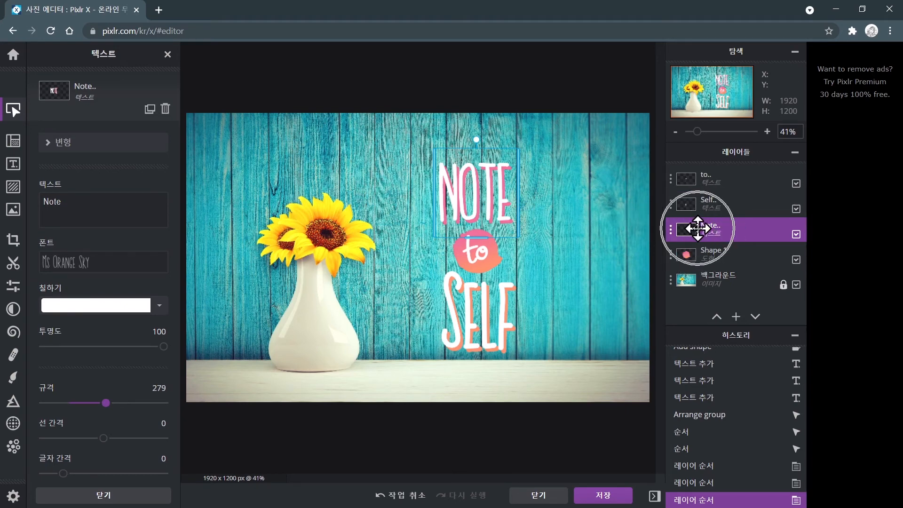
click(481, 199)
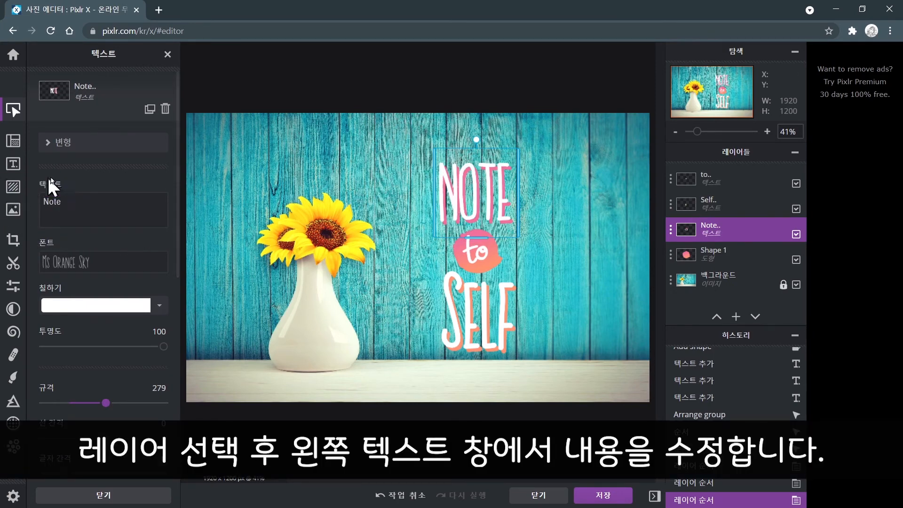
Replace the Note text layer's text with you.
click(80, 208)
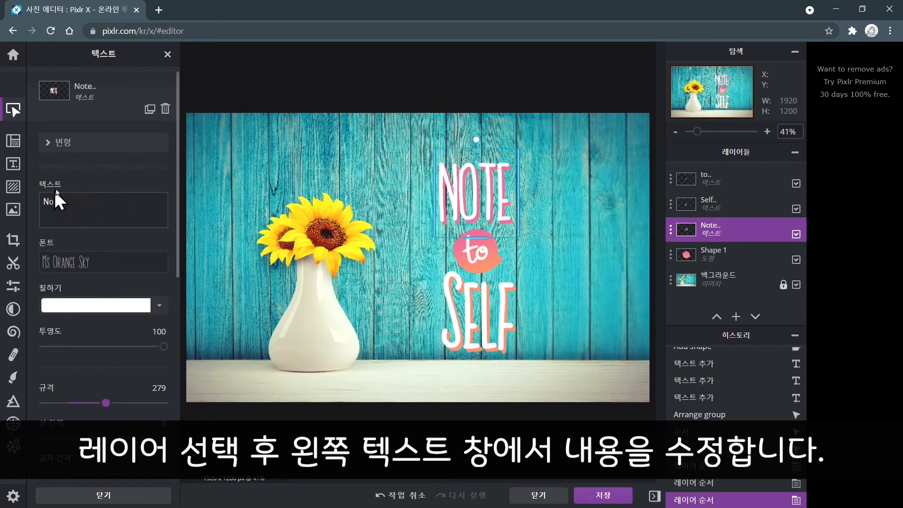
click(89, 202)
key(BackSpace)
key(BackSpace)
key(BackSpace)
key(BackSpace)
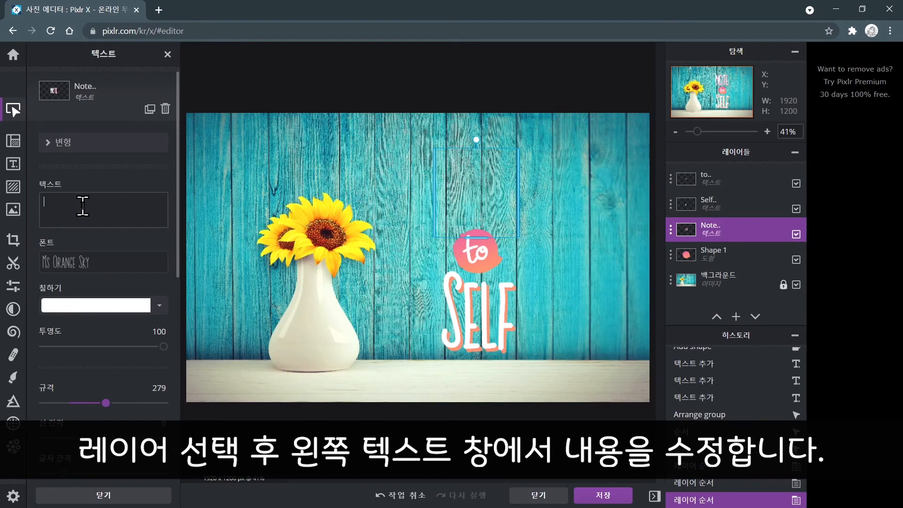
text(you)
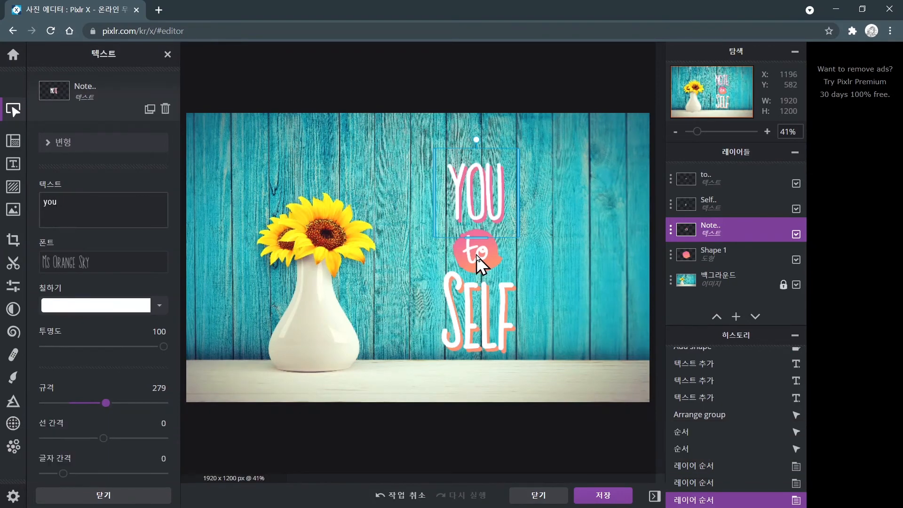
Select the to text on the canvas and change its text to are.
click(479, 257)
click(81, 201)
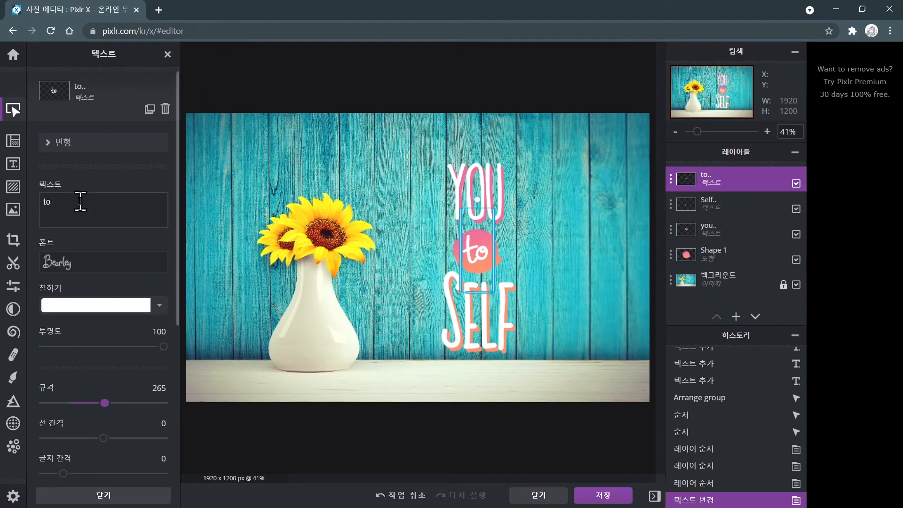
key(BackSpace)
key(BackSpace)
text(are)
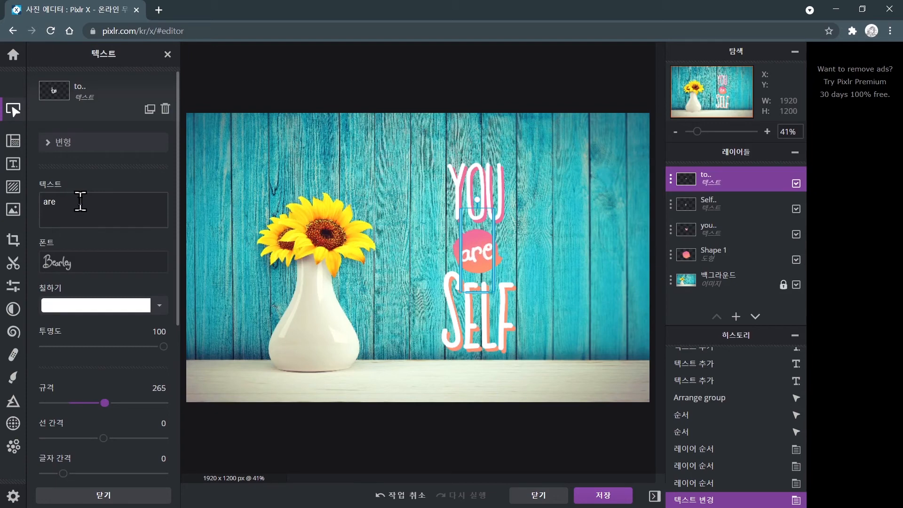
Select the Self text layer and replace its text with loved.
click(479, 339)
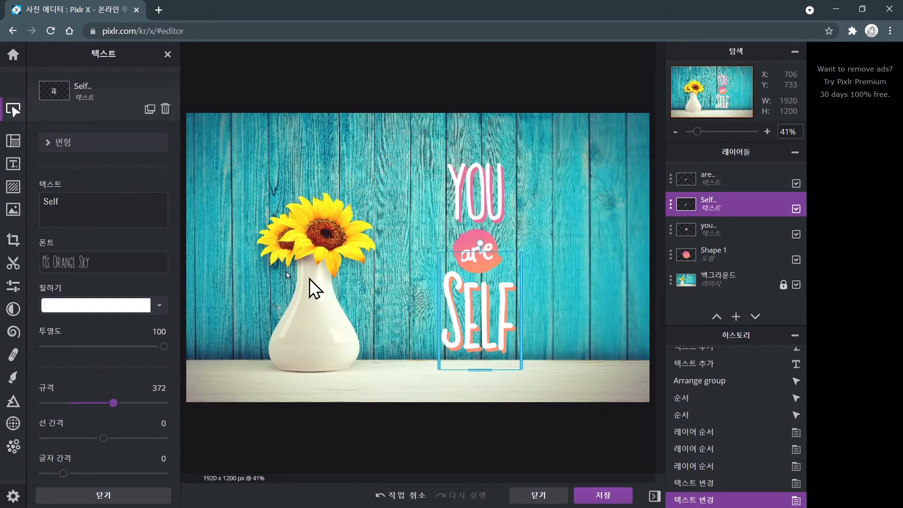
drag(61, 201, 35, 205)
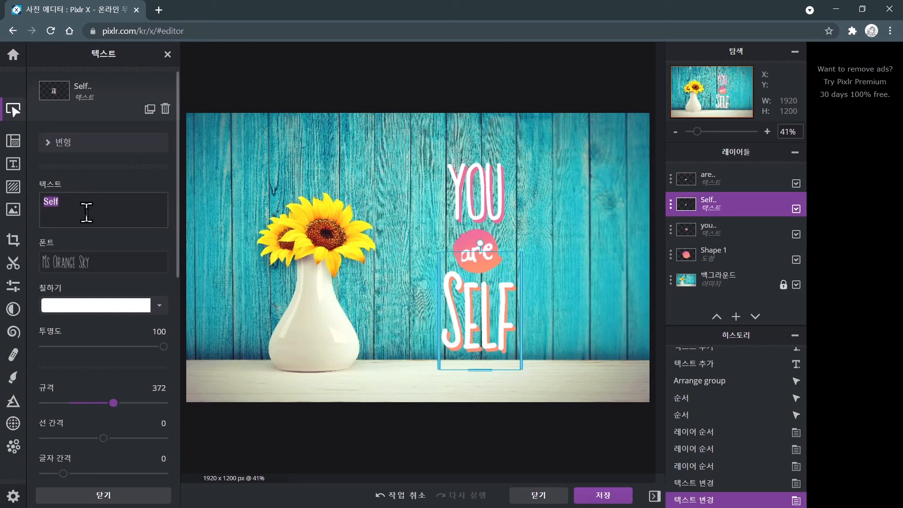
text(lov)
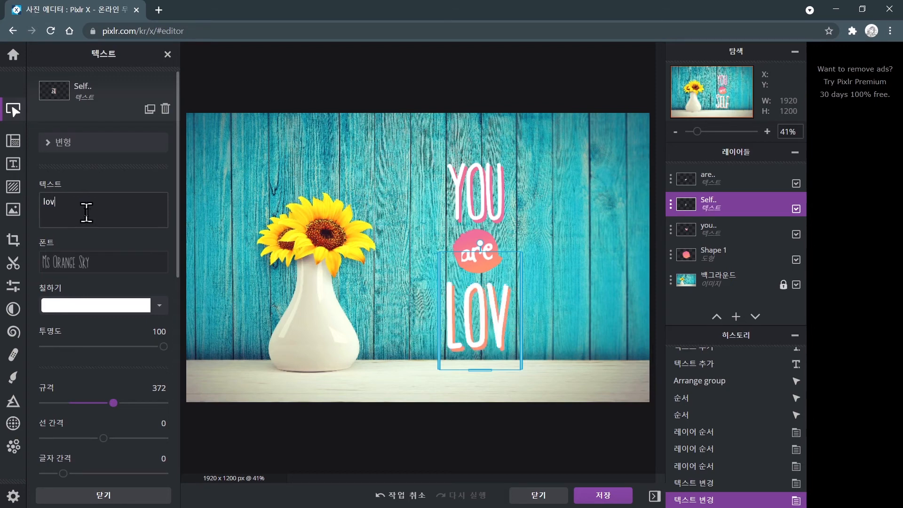
text(ed)
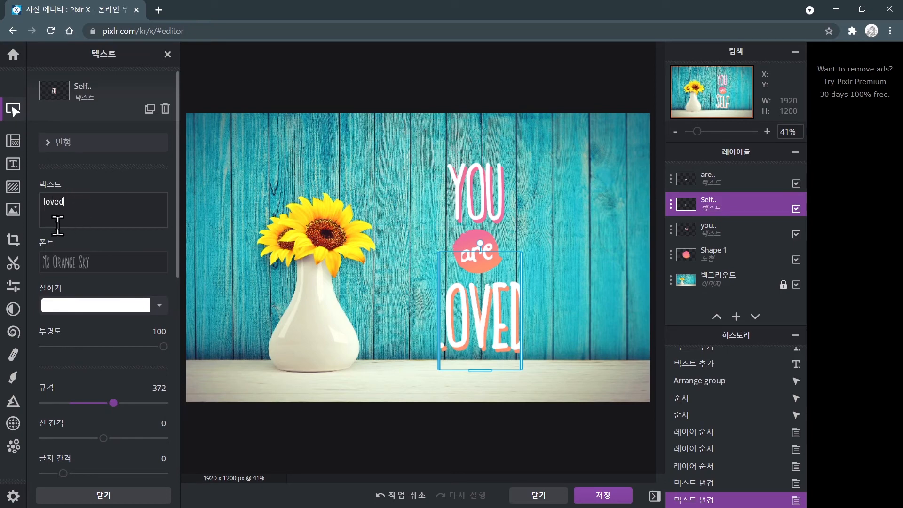
Set the loved text layer's size to 238.
scroll(58, 226, down, 3)
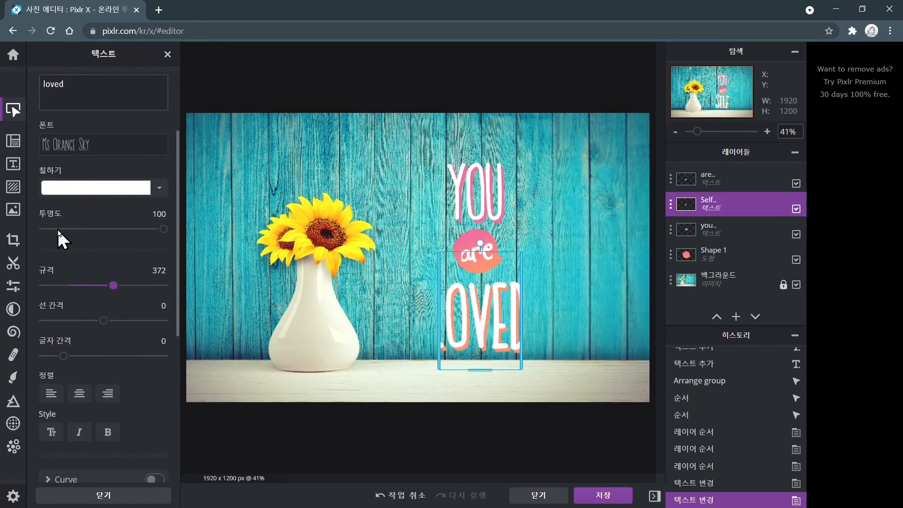
text(2)
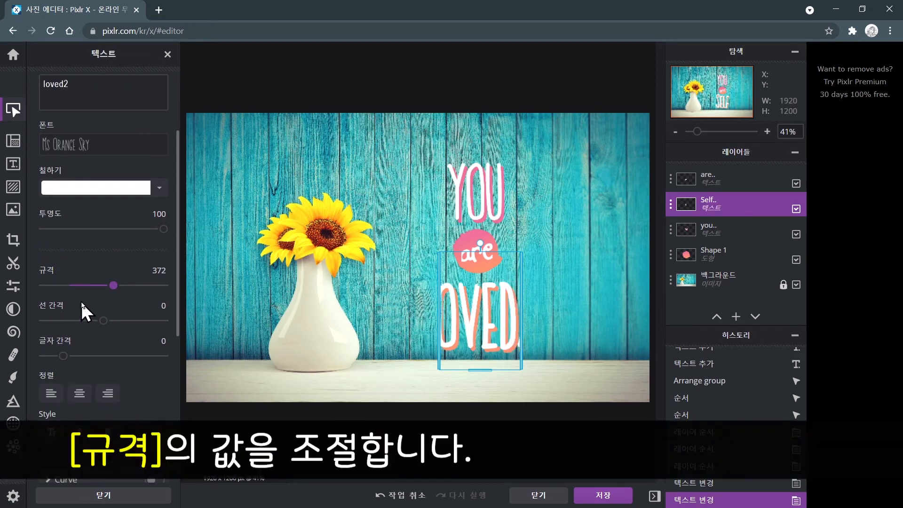
key(BackSpace)
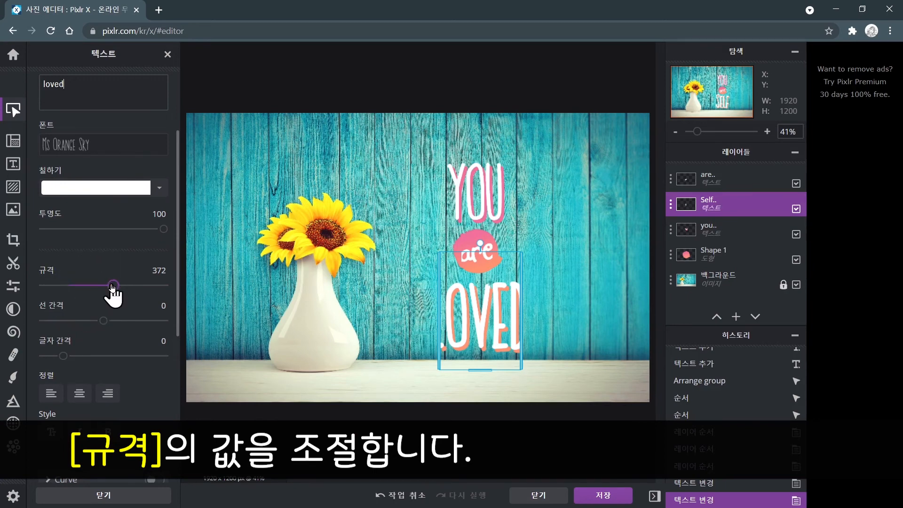
mouse_move(112, 287)
mouse_down()
mouse_move(94, 287)
mouse_move(103, 285)
mouse_up()
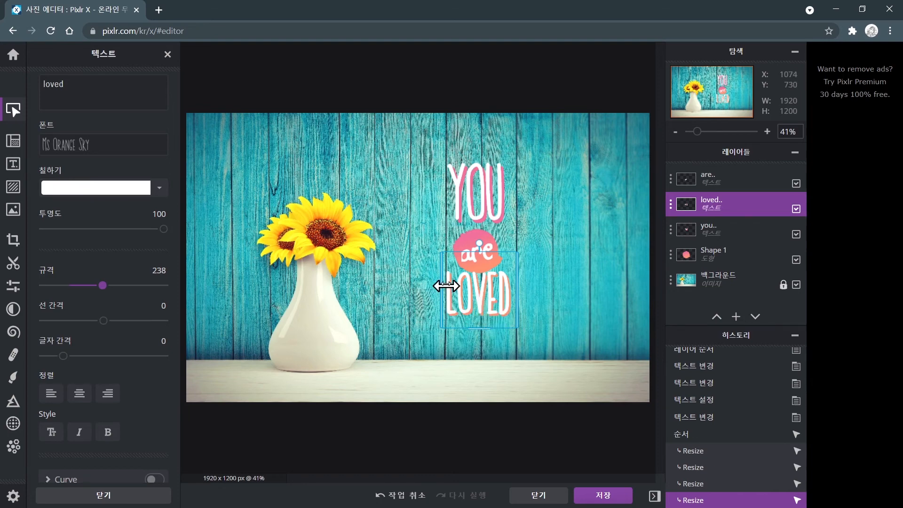
Move the LOVED text lower and stretch its bounding box by pulling its left edge outward.
drag(479, 297, 482, 316)
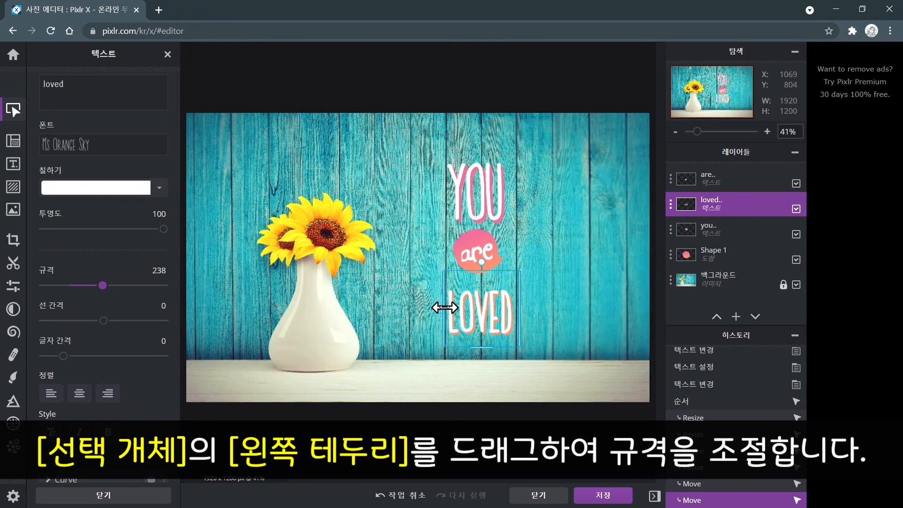
drag(443, 307, 413, 308)
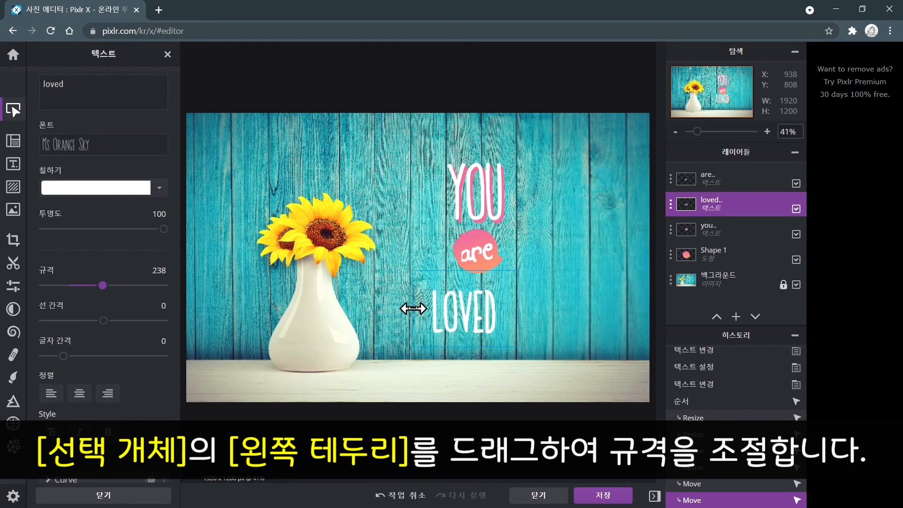
Select the are text and enlarge it by dragging its box edge.
click(472, 259)
drag(461, 259, 443, 259)
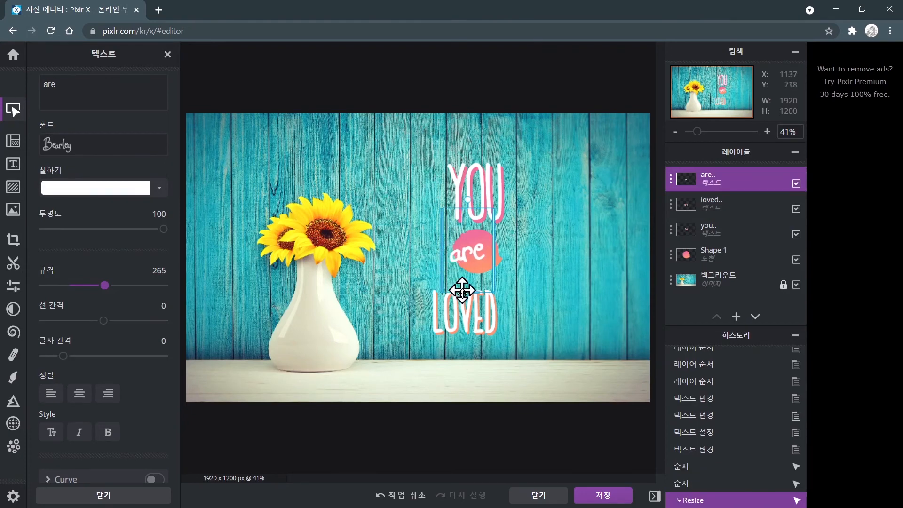
Select the LOVED text and enlarge it to size 310 by dragging its bottom edge down.
click(461, 317)
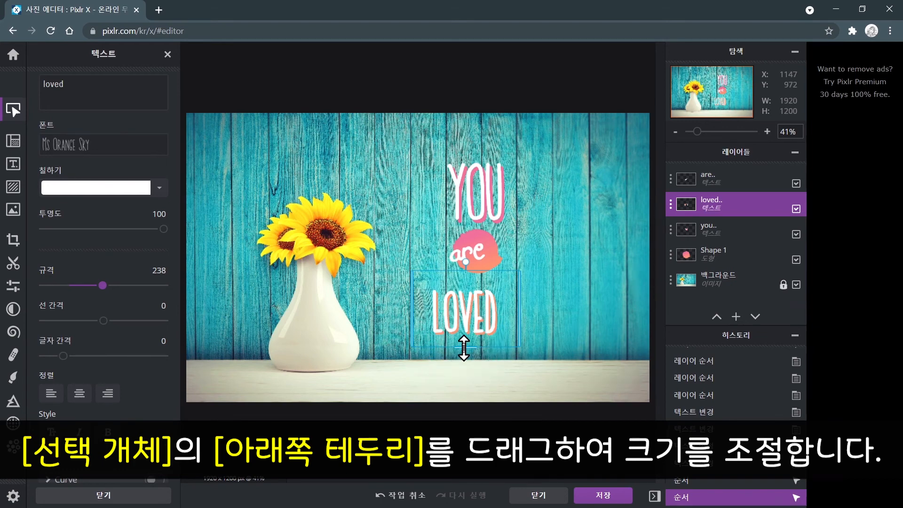
drag(464, 348, 471, 371)
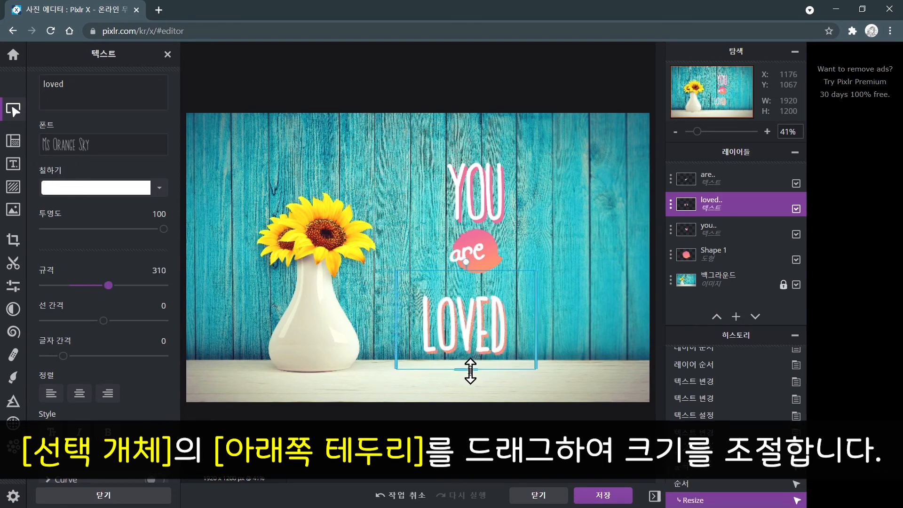
Select the are text, shift it slightly right and adjust its height.
click(466, 253)
drag(466, 253, 476, 253)
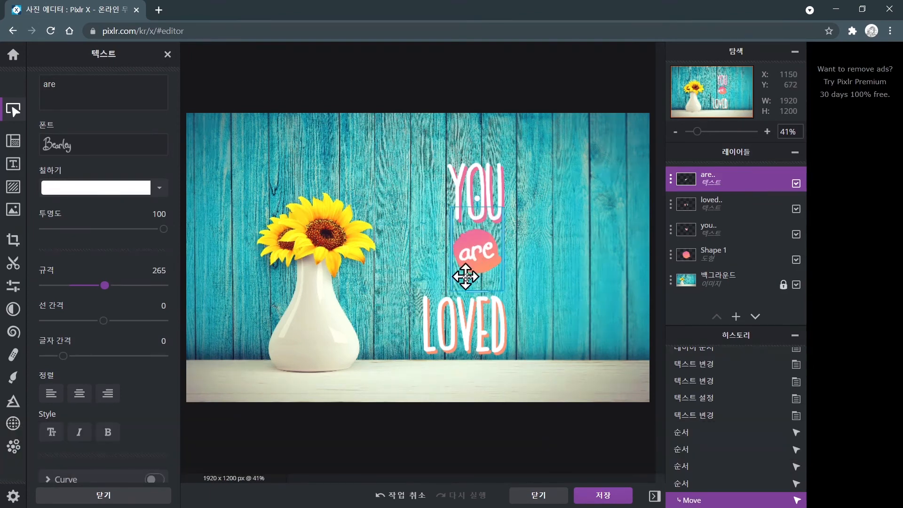
mouse_move(480, 292)
mouse_down()
mouse_move(481, 317)
mouse_move(481, 282)
mouse_move(482, 310)
mouse_move(481, 282)
mouse_move(480, 301)
mouse_move(482, 292)
mouse_up()
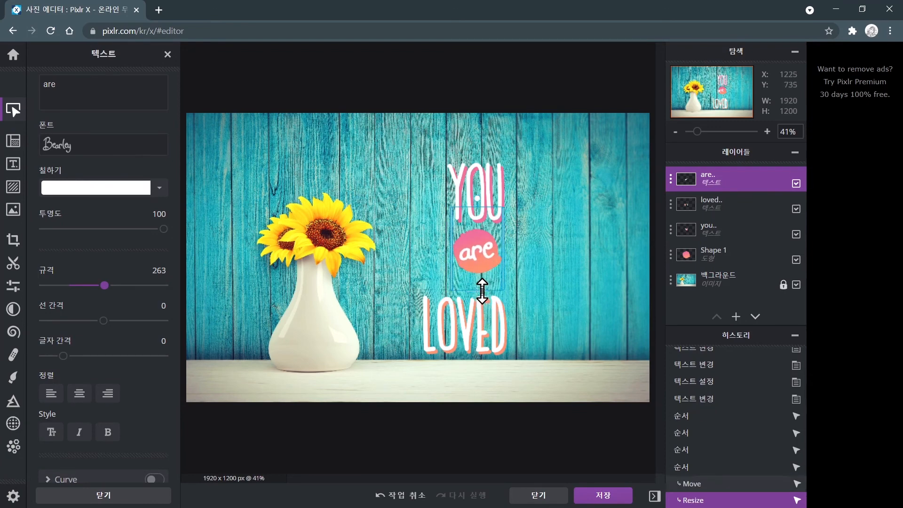
Enlarge and reposition the YOU text, then shift the LOVED text right to line the words up.
drag(477, 204, 461, 188)
mouse_move(464, 221)
mouse_down()
mouse_move(466, 232)
mouse_move(462, 223)
mouse_up()
drag(458, 182, 466, 198)
drag(475, 312, 490, 314)
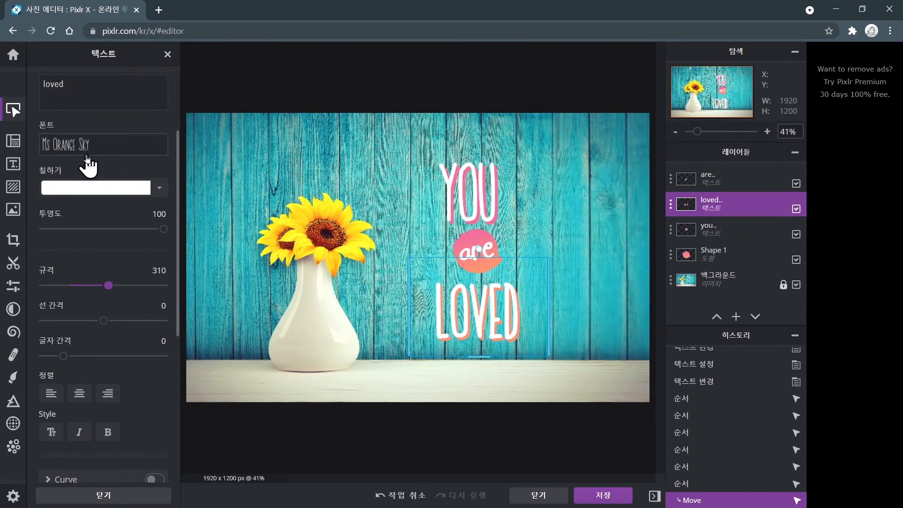
Open the font list for the loved text and browse the available fonts.
scroll(81, 175, up, 3)
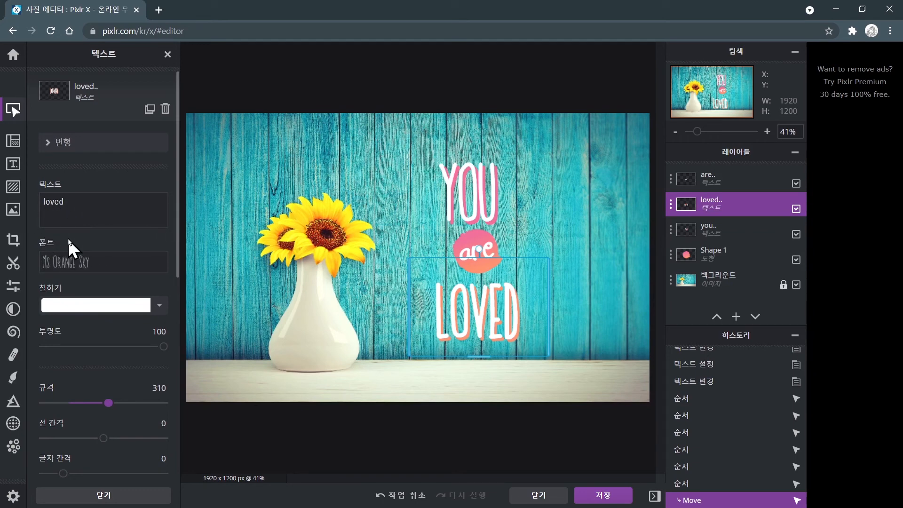
click(67, 268)
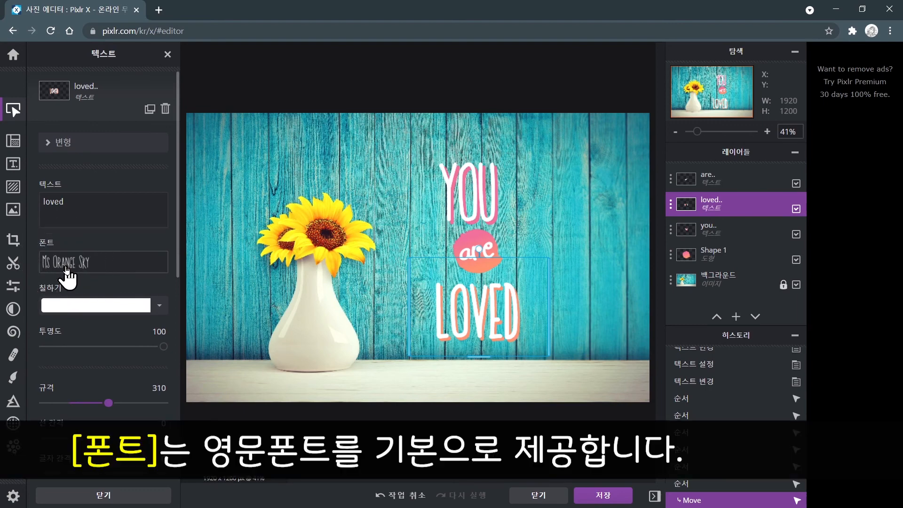
click(66, 268)
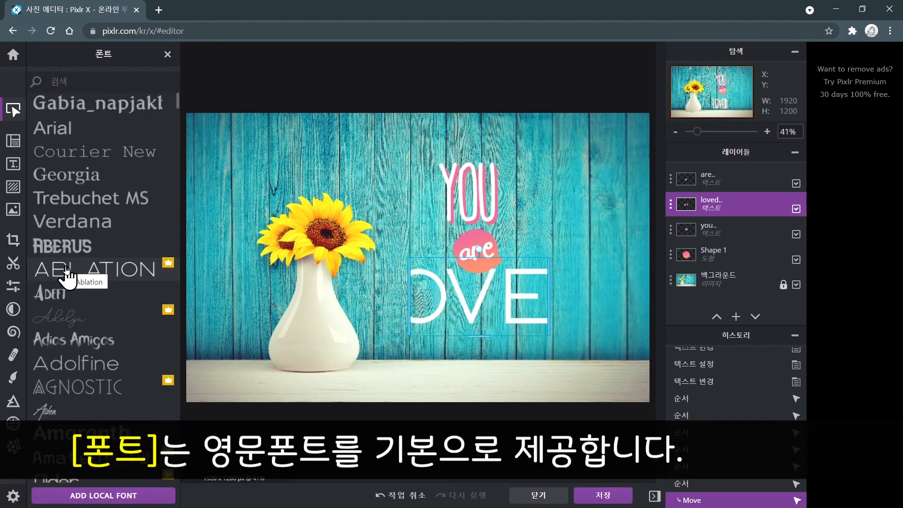
scroll(66, 272, down, 4)
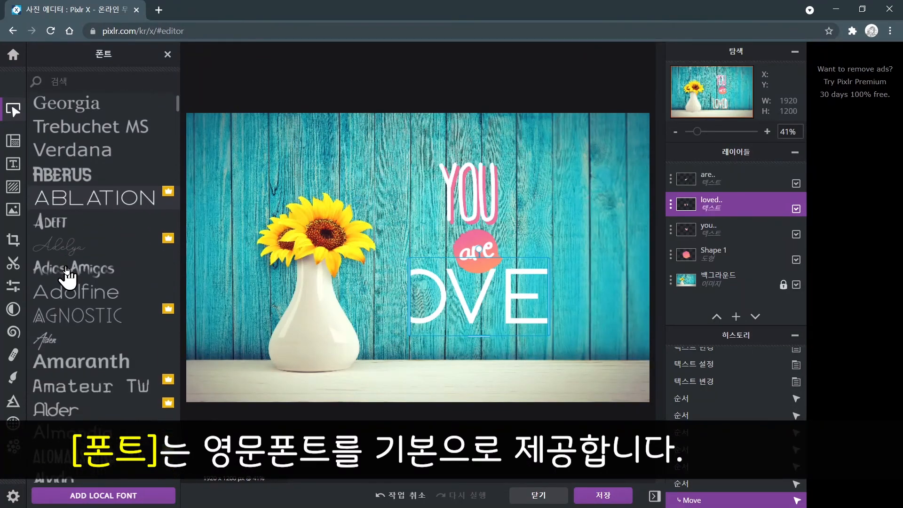
scroll(66, 272, down, 3)
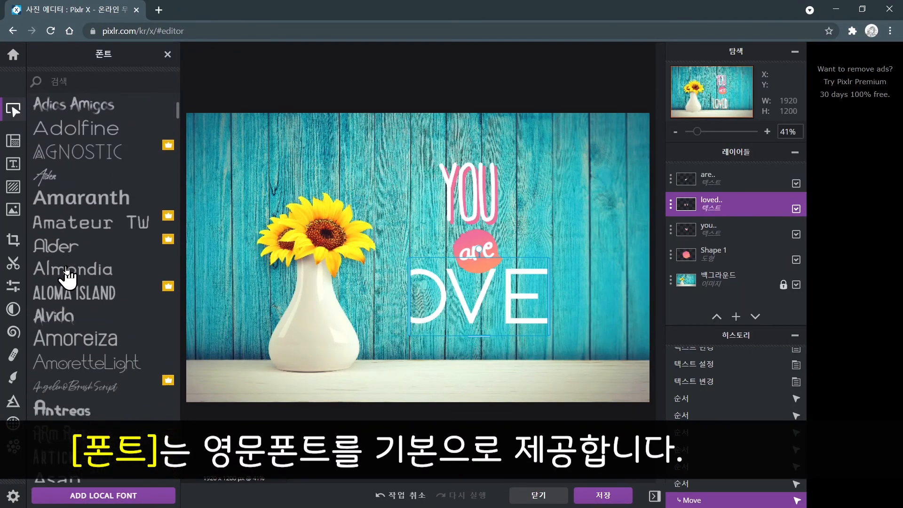
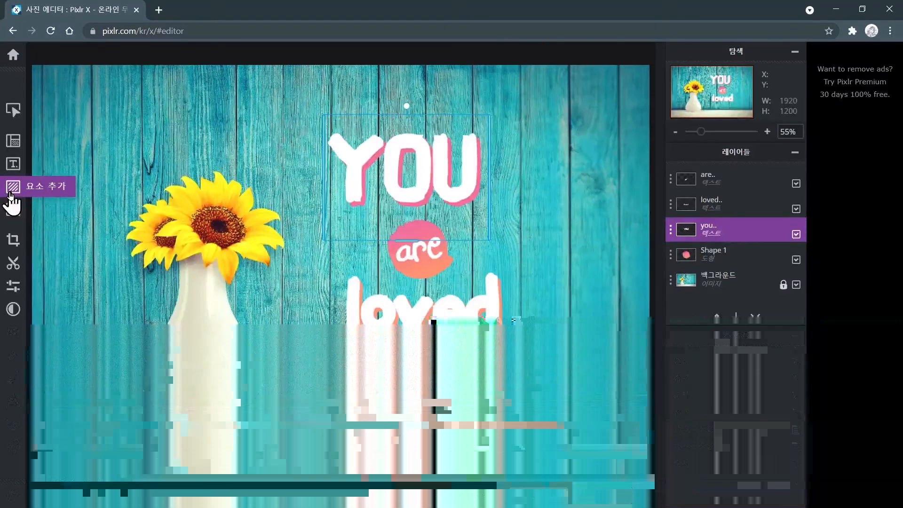
Open the Overlay elements and browse the BOKEH category of overlays.
click(10, 193)
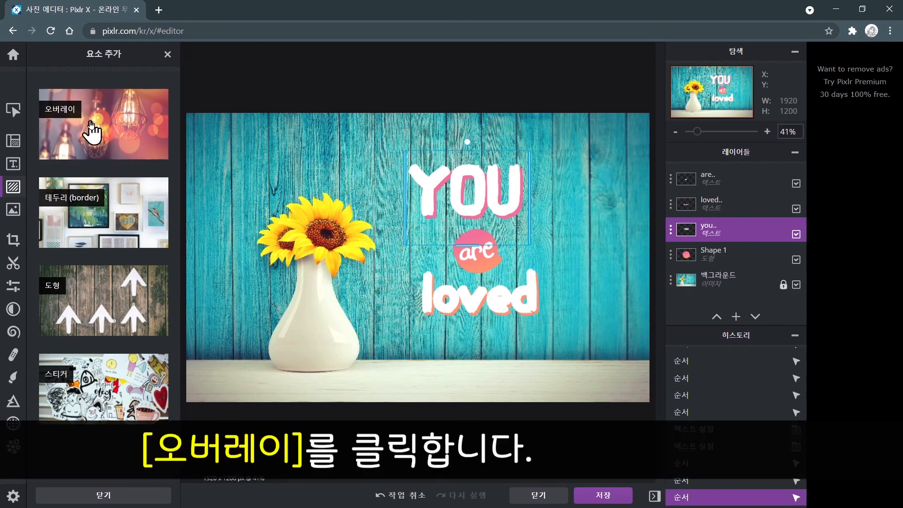
click(91, 126)
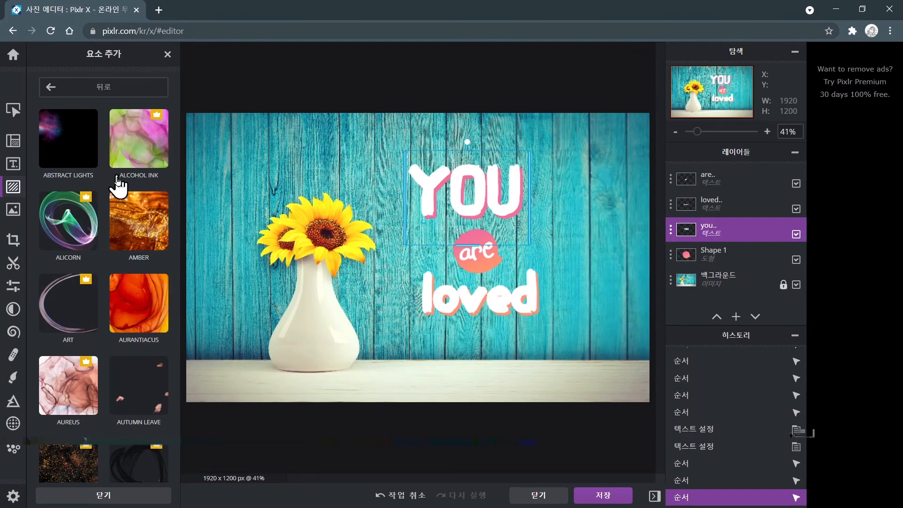
scroll(106, 234, down, 3)
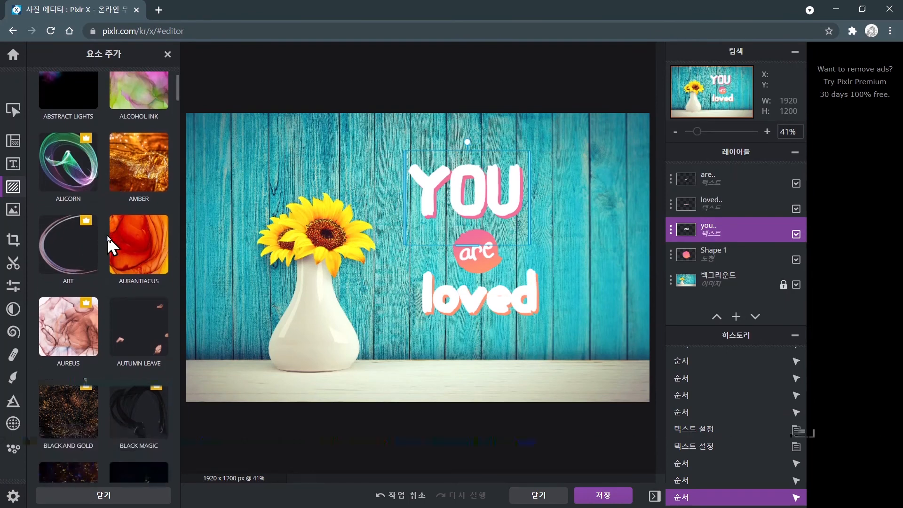
scroll(107, 239, down, 2)
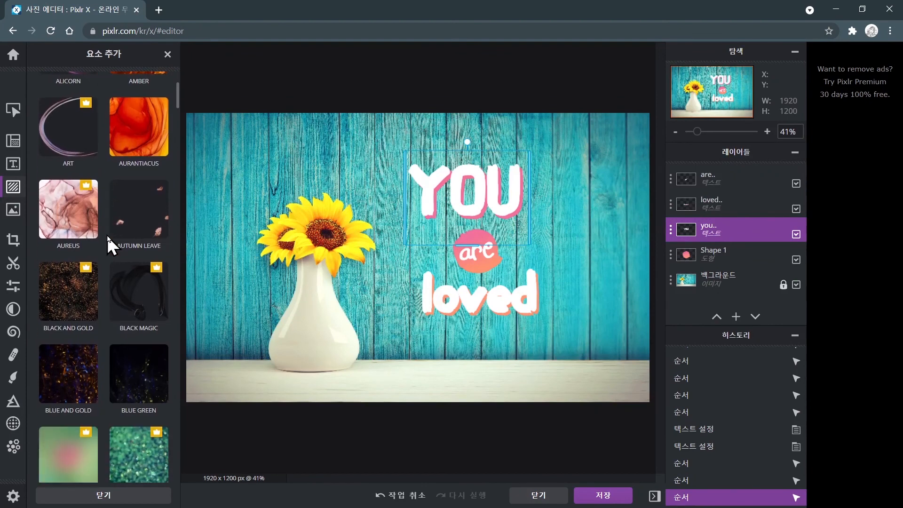
scroll(107, 238, down, 2)
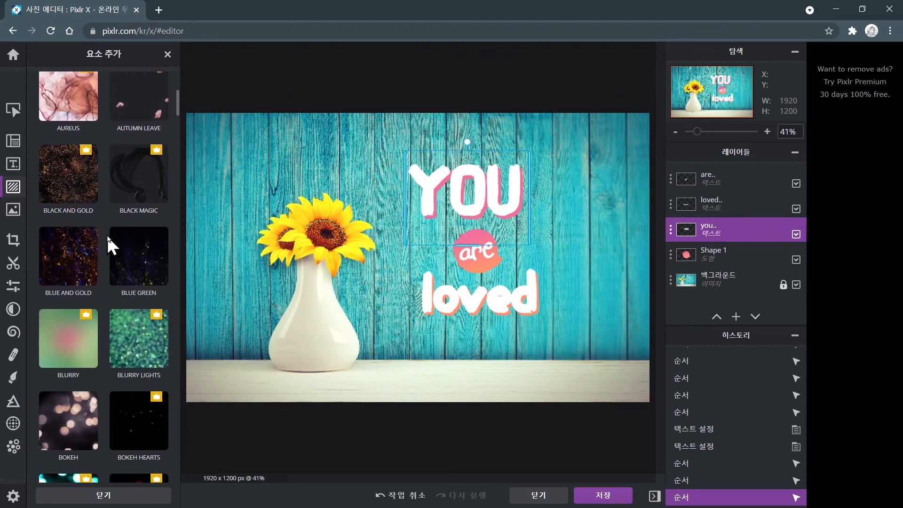
scroll(108, 237, down, 3)
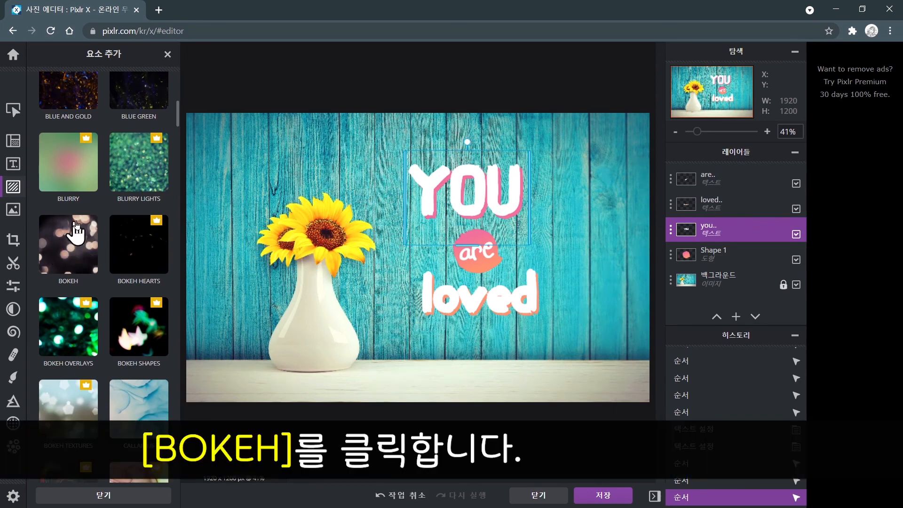
click(71, 254)
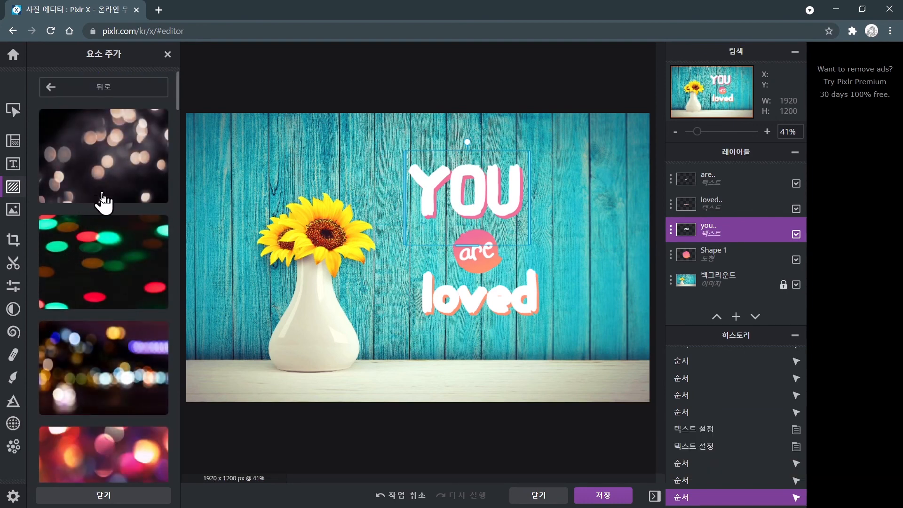
scroll(105, 241, down, 2)
scroll(106, 236, down, 5)
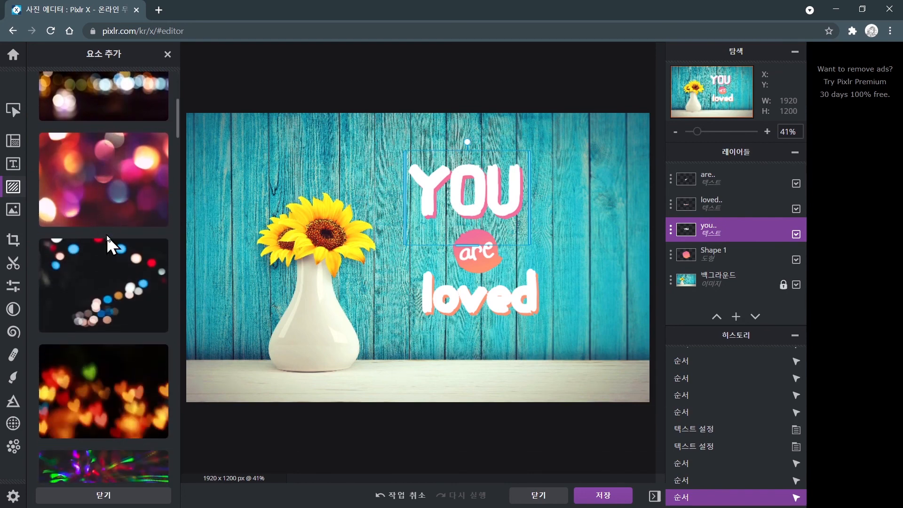
scroll(106, 235, down, 1)
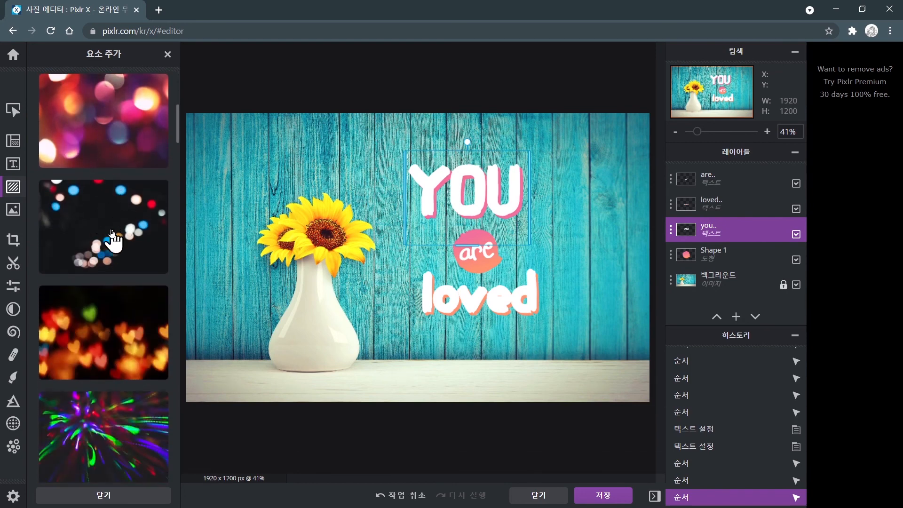
Add a blue-dot bokeh overlay over the photo and lower its opacity to 66.
click(112, 233)
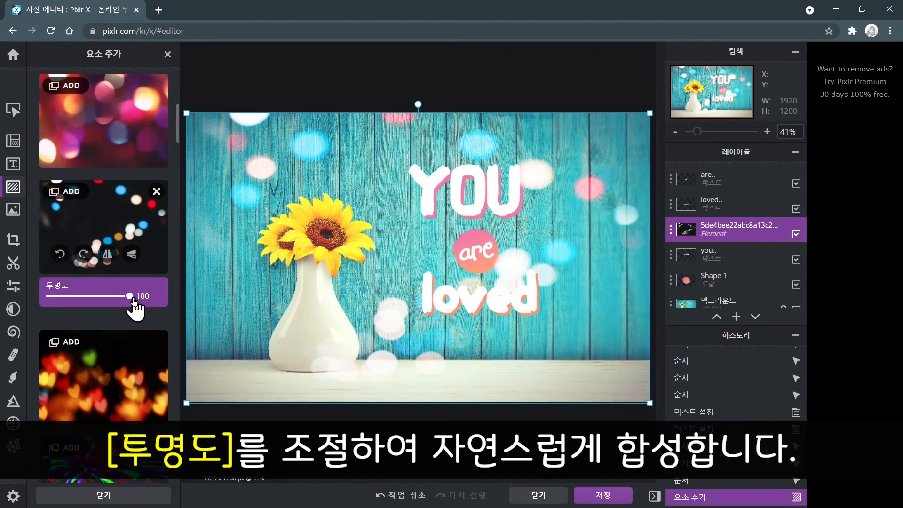
drag(135, 300, 106, 299)
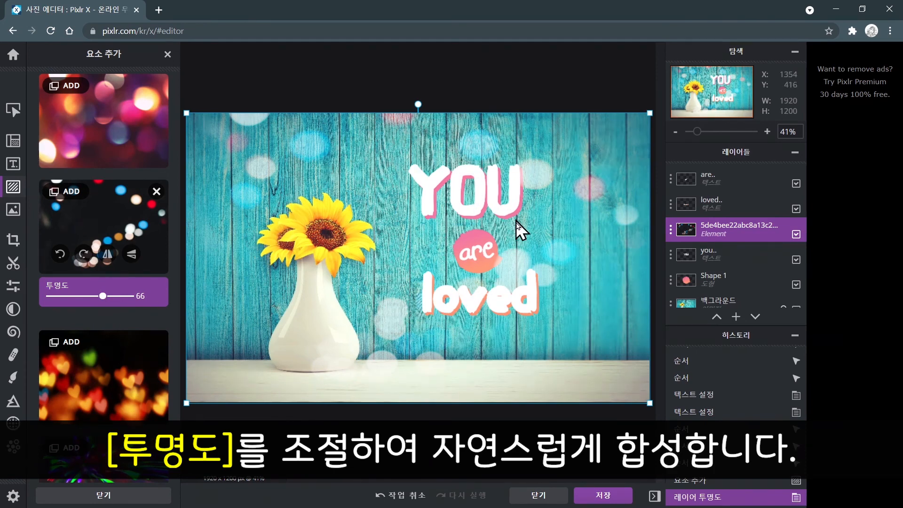
drag(102, 296, 104, 297)
Replace the overlay with the silver glitter bokeh overlay and set its opacity to 82.
scroll(106, 303, down, 3)
scroll(105, 303, down, 10)
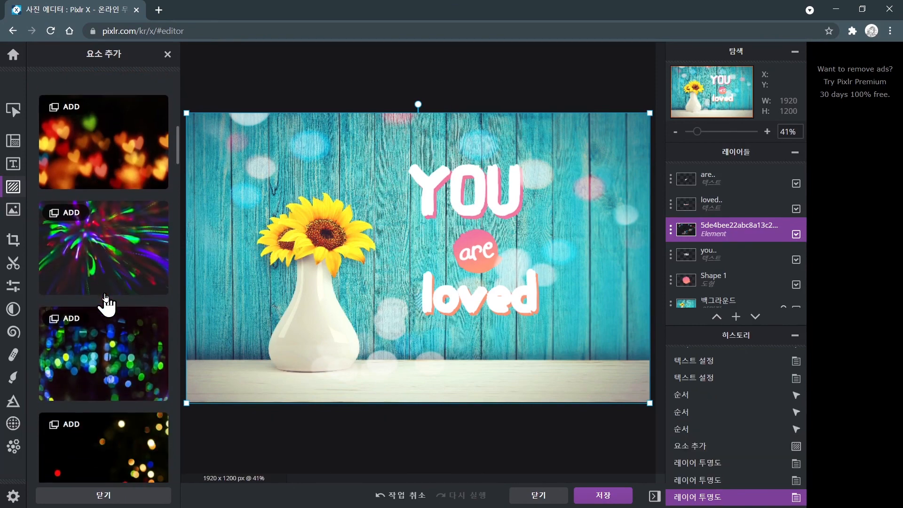
scroll(106, 303, down, 3)
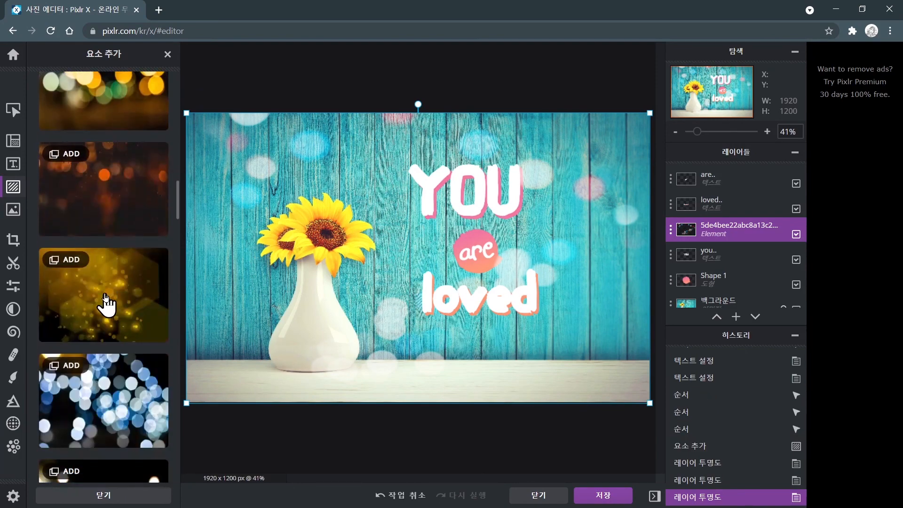
scroll(105, 303, down, 3)
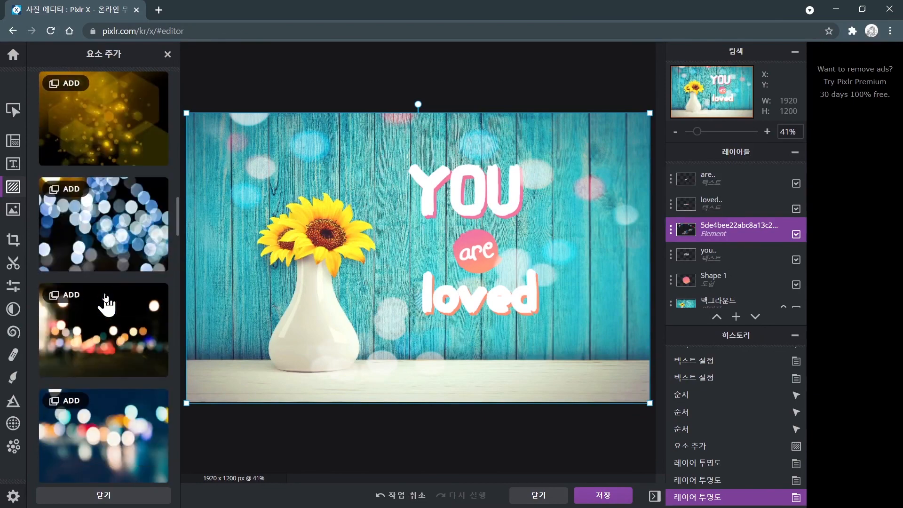
scroll(106, 304, down, 3)
scroll(106, 303, down, 10)
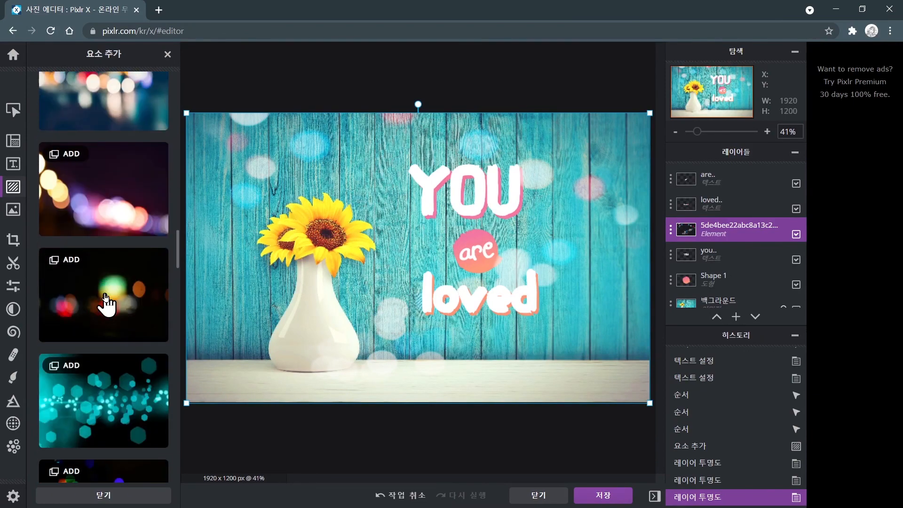
scroll(104, 297, down, 4)
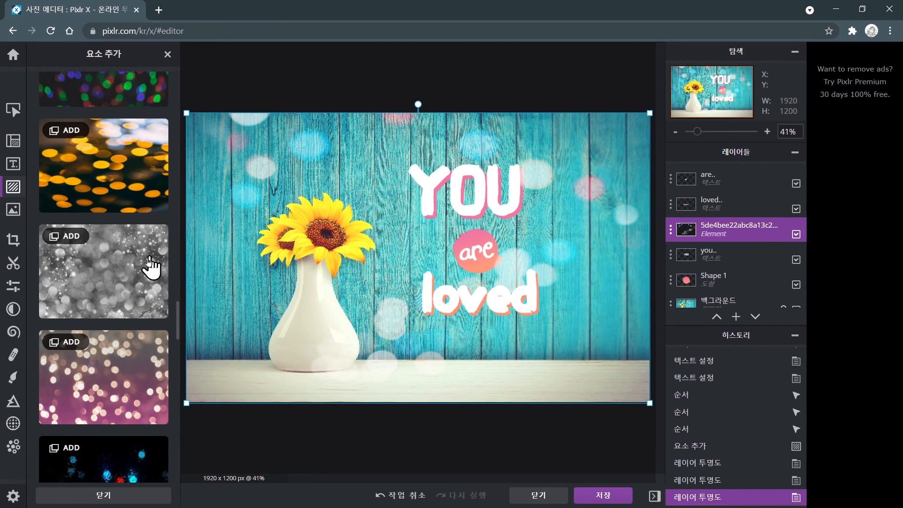
click(62, 240)
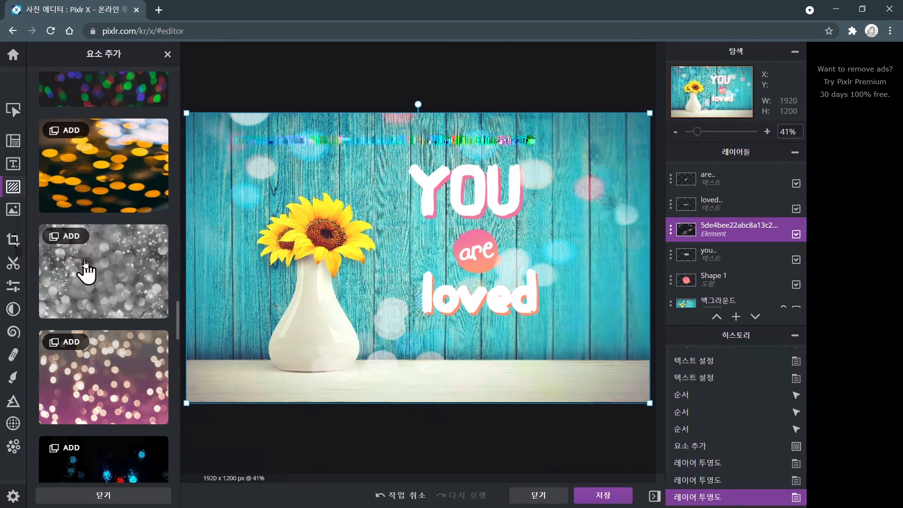
click(102, 269)
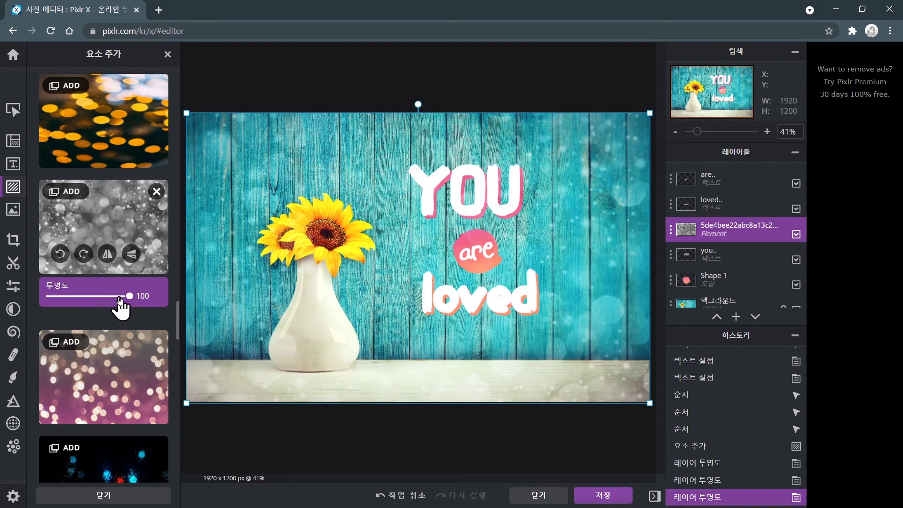
mouse_move(129, 297)
mouse_down()
mouse_move(104, 301)
mouse_move(116, 299)
mouse_up()
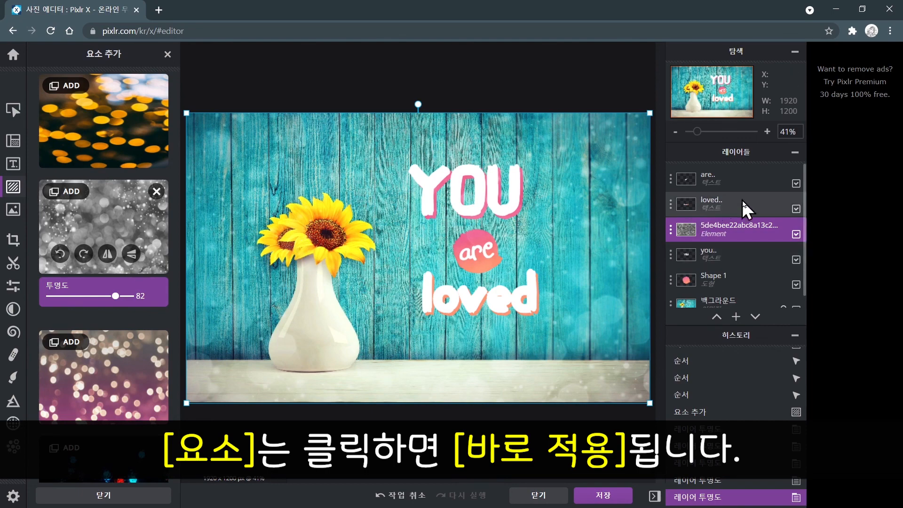
Close the element panel to return to the full canvas.
click(748, 227)
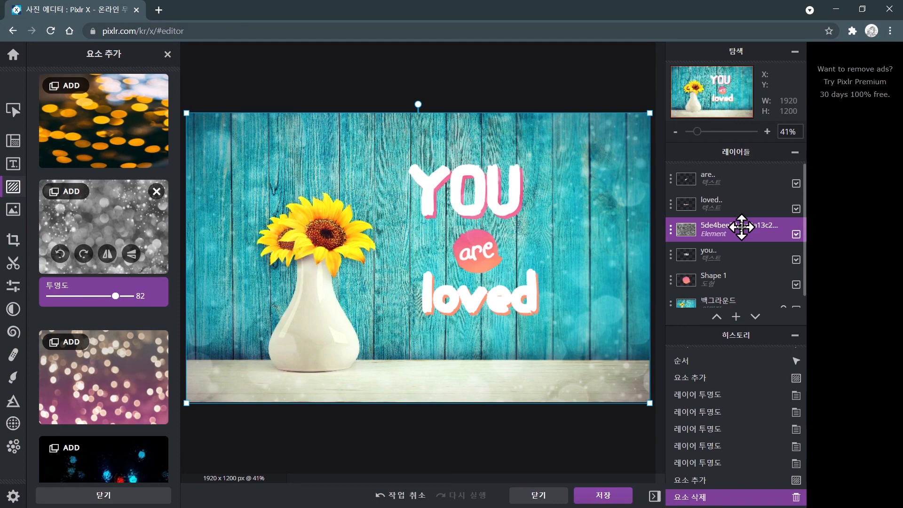
click(95, 493)
click(95, 495)
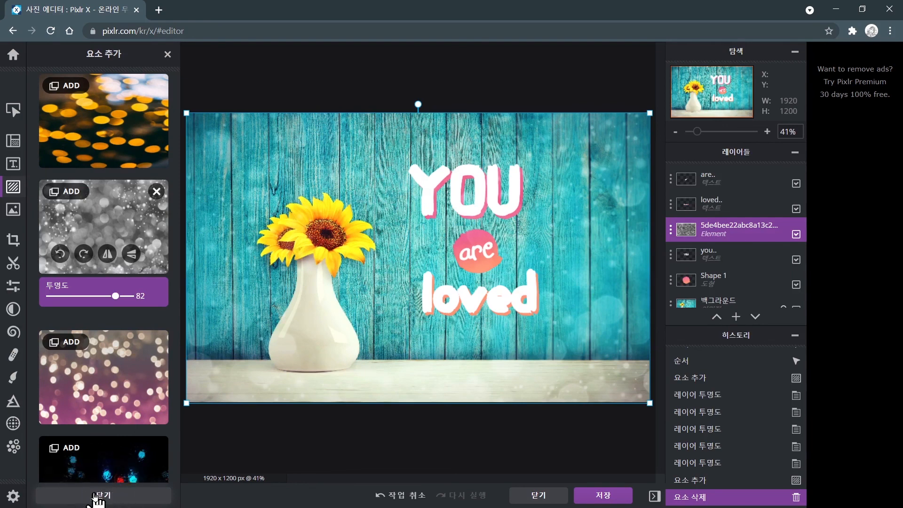
click(95, 496)
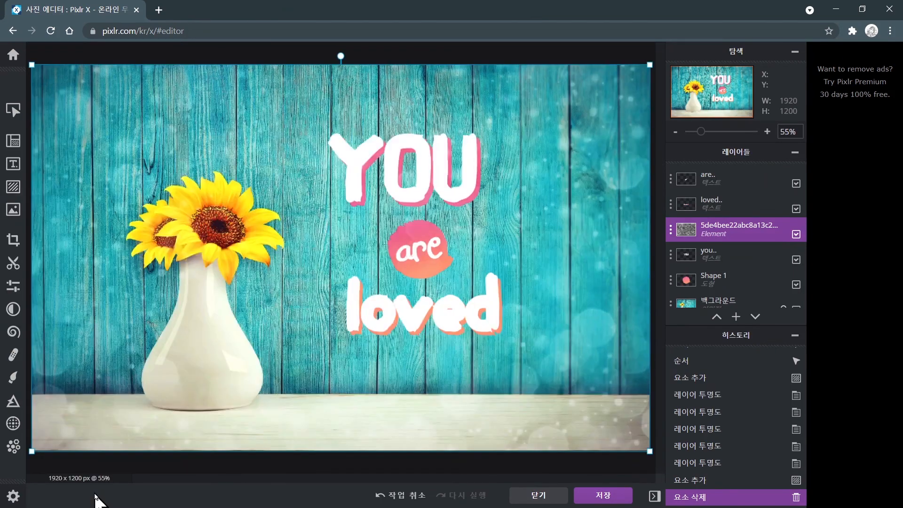